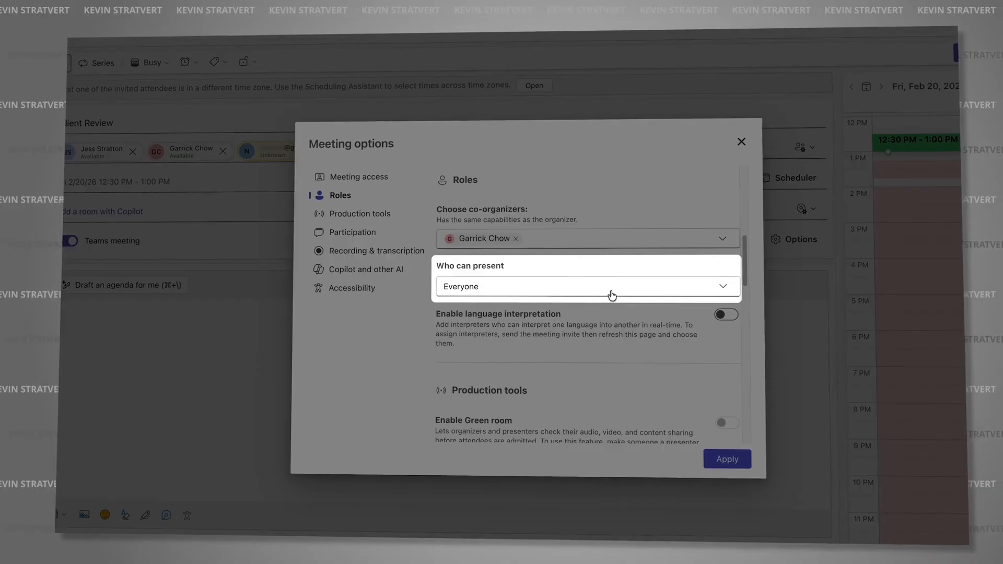
{"action": "left_click", "coordinate": [611, 292]}
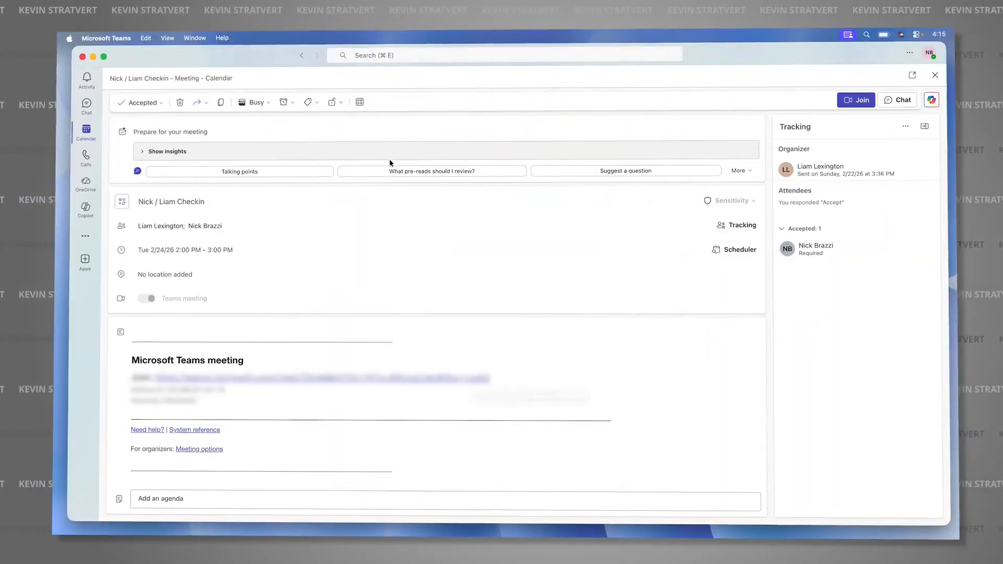
{"action": "left_click", "coordinate": [292, 103]}
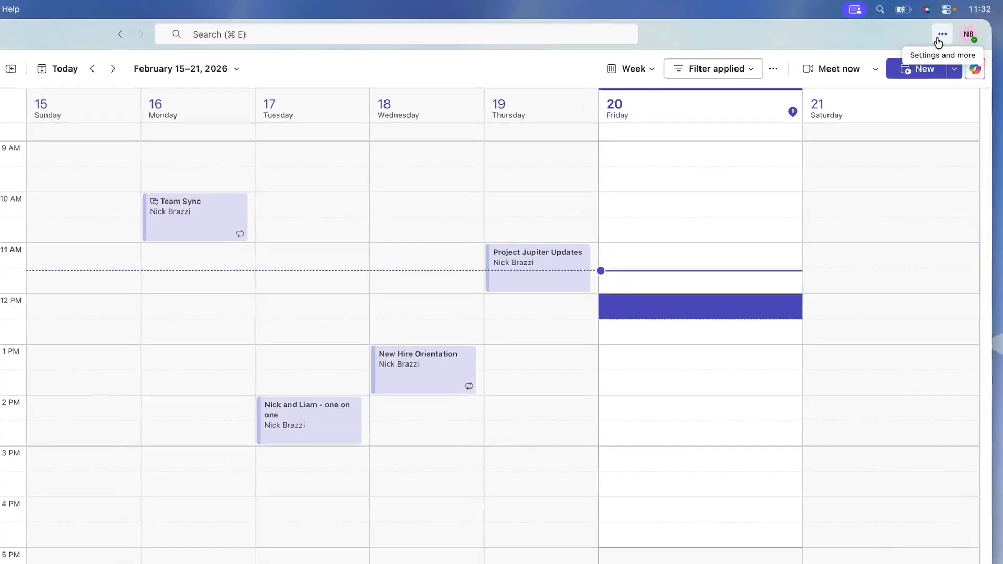
Review the audio and video settings for the devices and make a test call.
{"action": "left_click", "coordinate": [940, 29]}
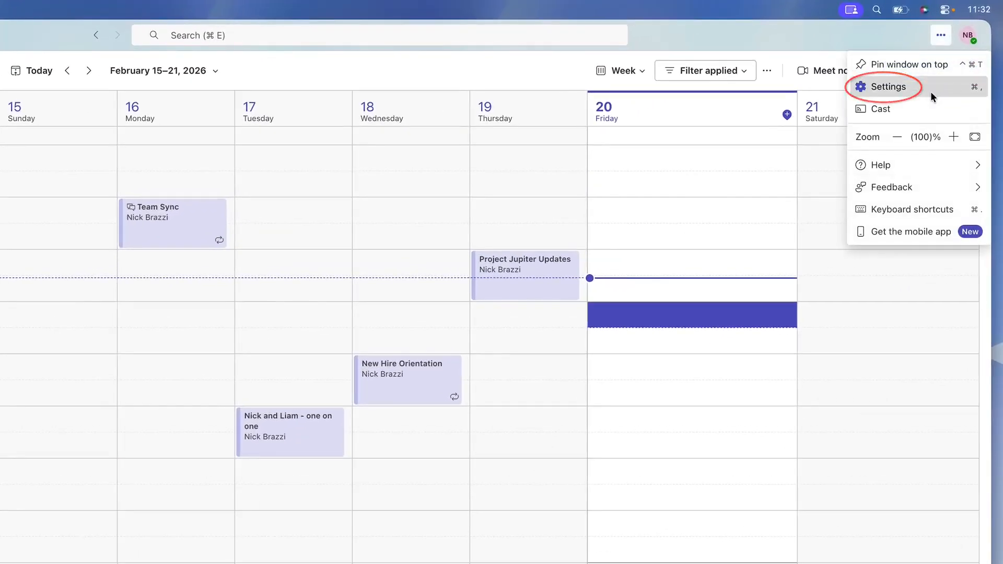
{"action": "left_click", "coordinate": [929, 91]}
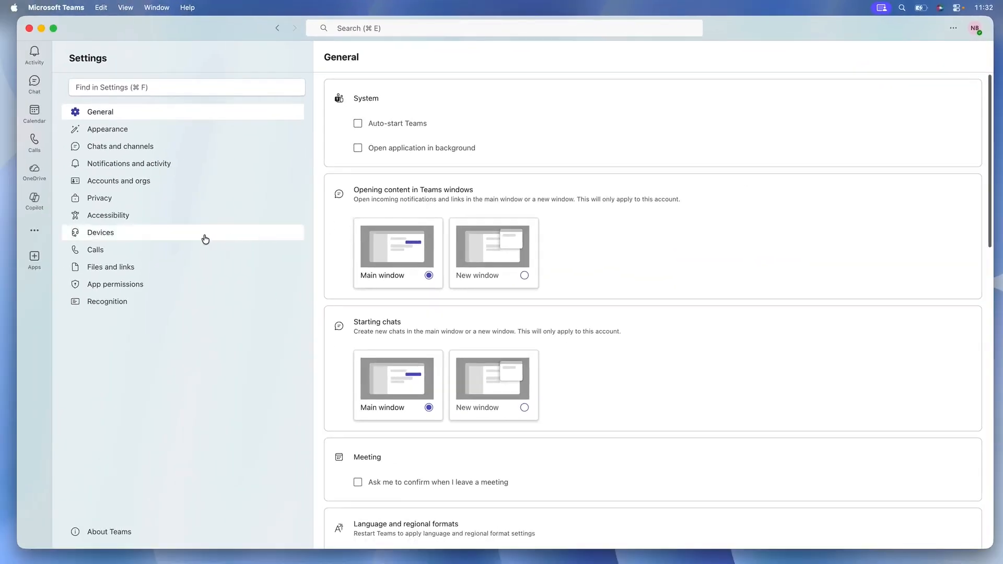
{"action": "left_click", "coordinate": [205, 239]}
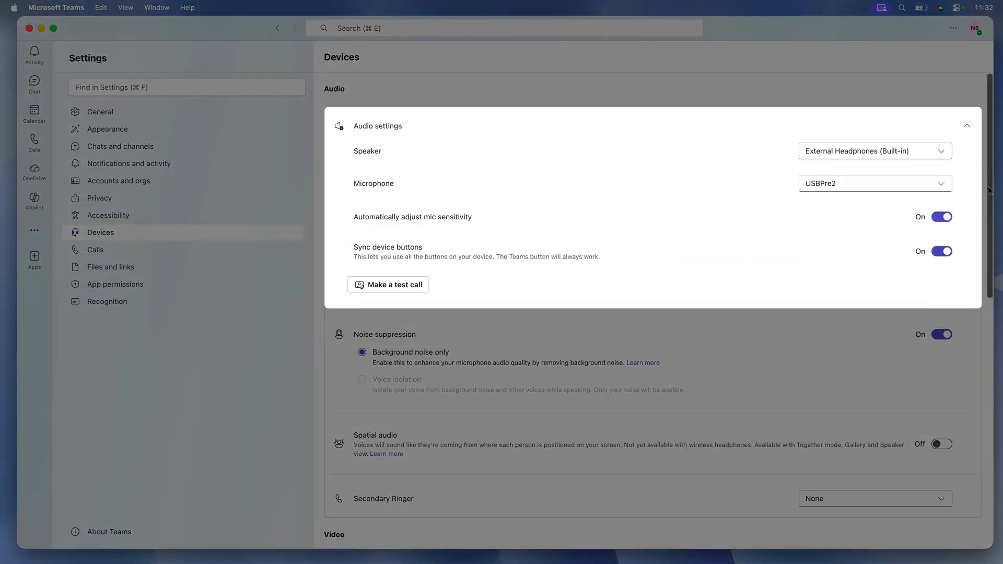
{"action": "scroll", "coordinate": [996, 223], "scroll_direction": "down", "scroll_amount": 1}
{"action": "scroll", "coordinate": [997, 223], "scroll_direction": "down", "scroll_amount": 10}
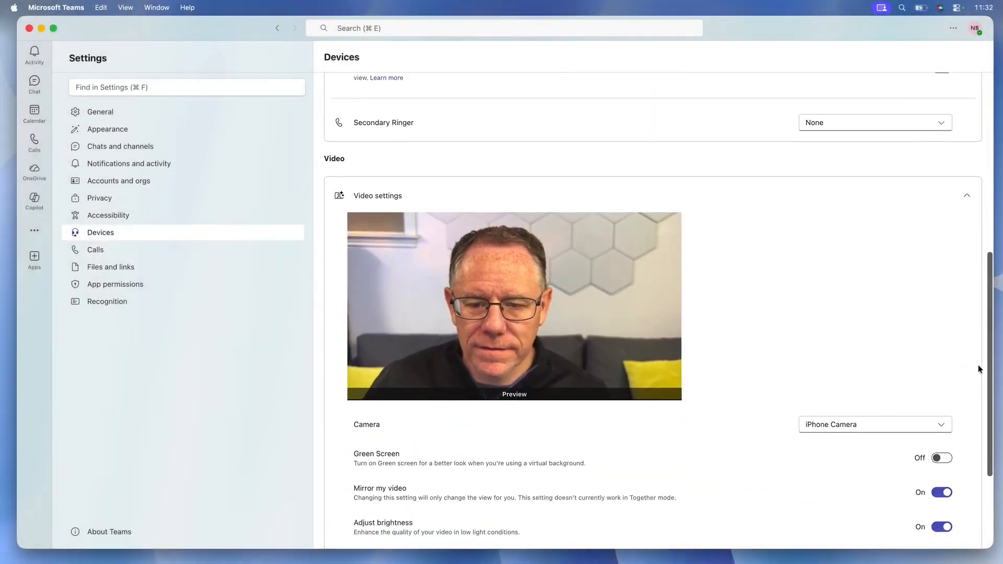
{"action": "scroll", "coordinate": [978, 365], "scroll_direction": "up", "scroll_amount": 10}
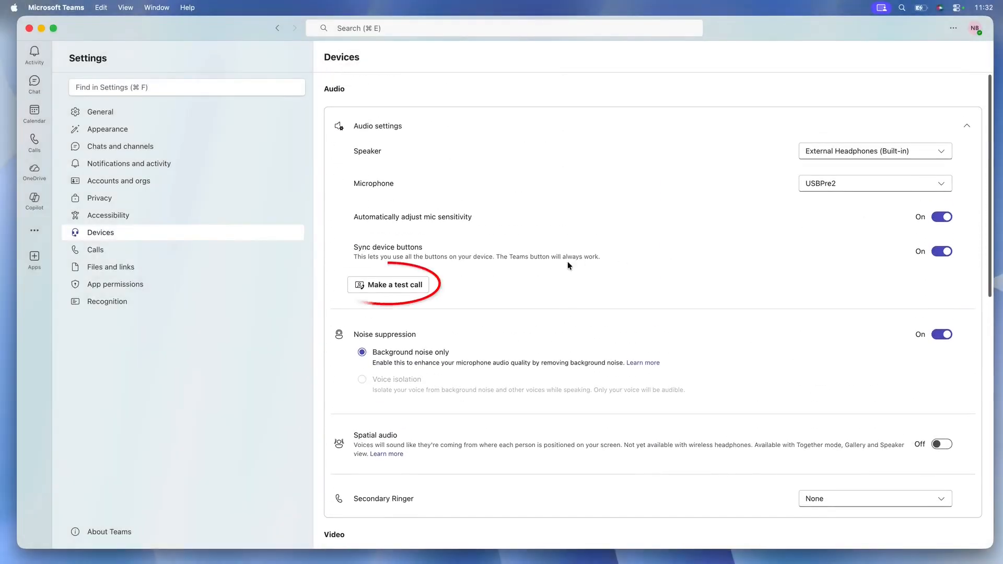
{"action": "left_click", "coordinate": [413, 287]}
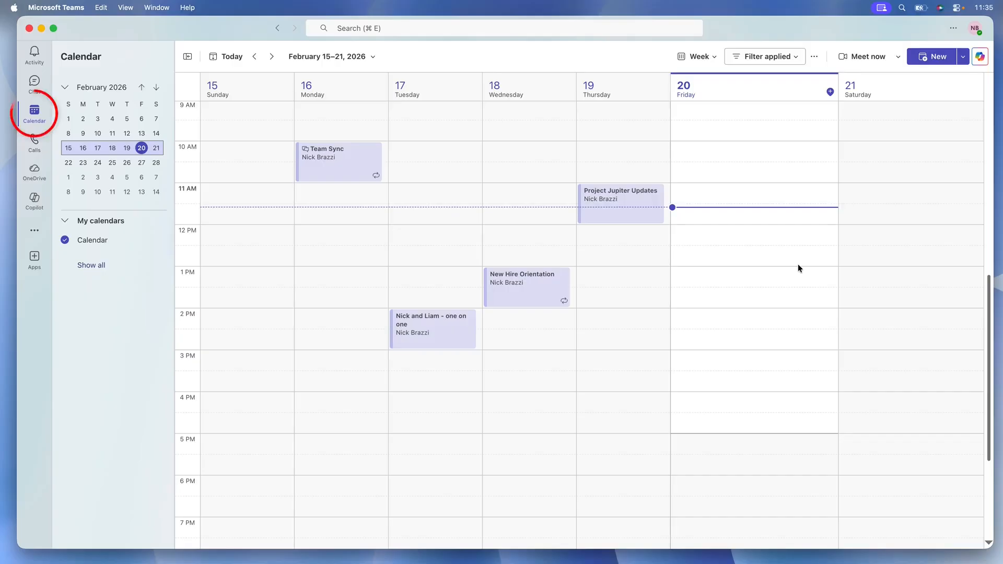
Start an instant meeting and choose a bright room with large windows as the video background.
{"action": "left_click", "coordinate": [862, 57]}
{"action": "left_click", "coordinate": [564, 326]}
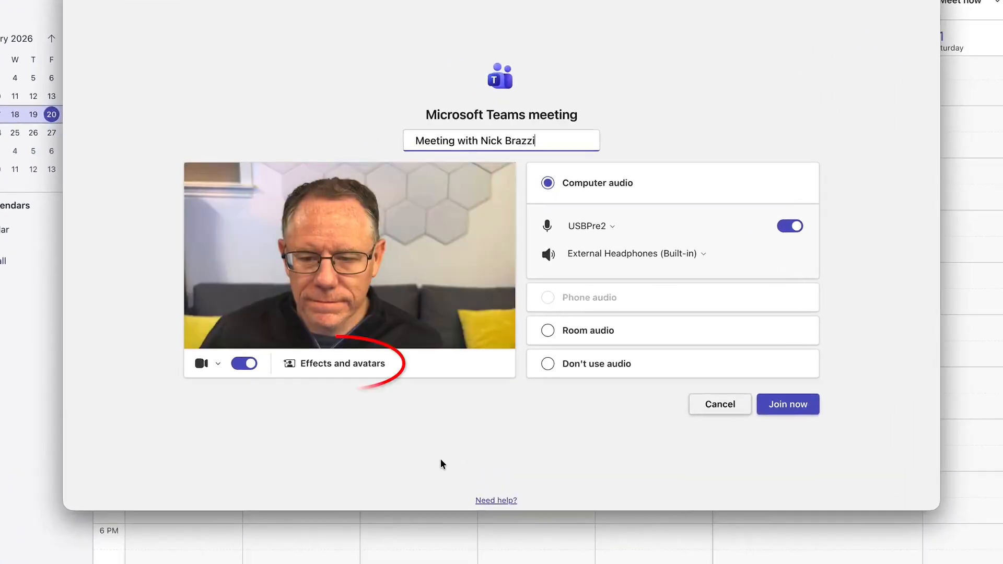
{"action": "left_click", "coordinate": [368, 362]}
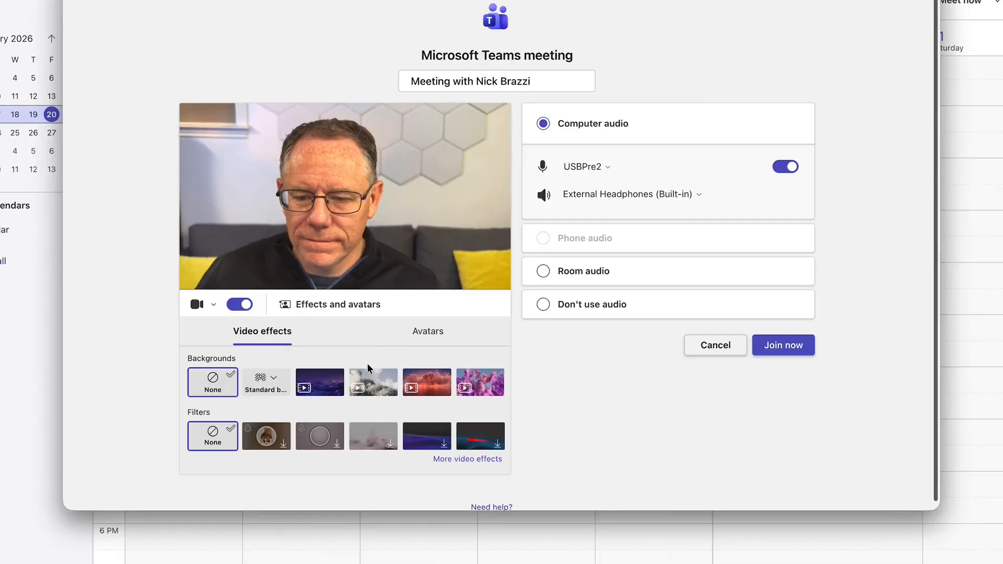
{"action": "left_click", "coordinate": [467, 460]}
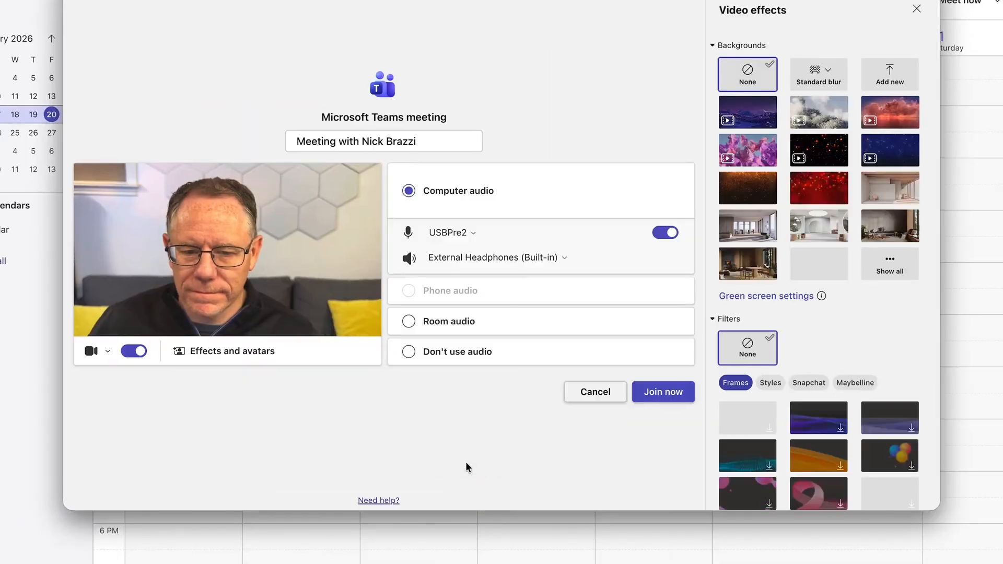
{"action": "left_click", "coordinate": [740, 234]}
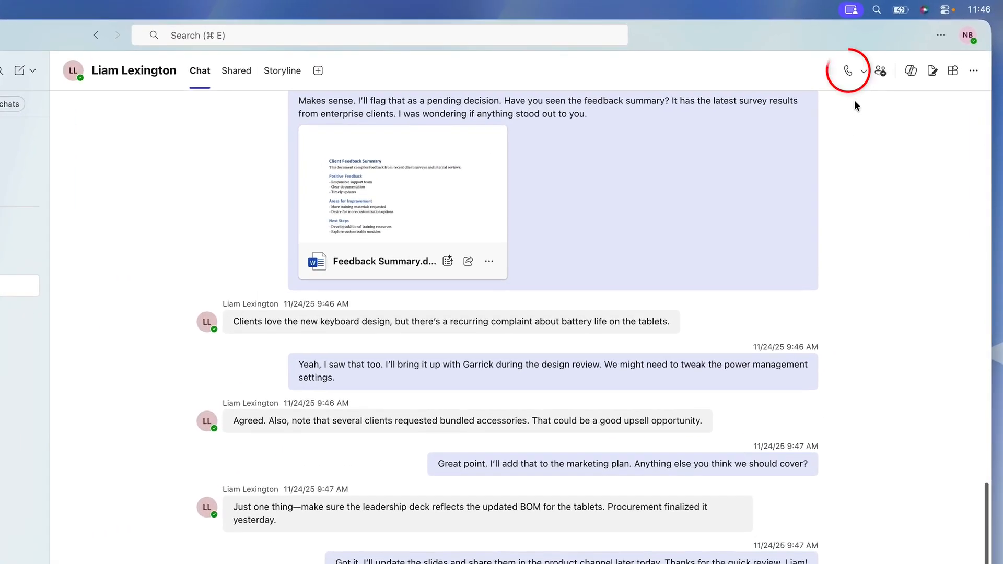
Start a call from the chat and show the participants list in the call window.
{"action": "left_click", "coordinate": [862, 76]}
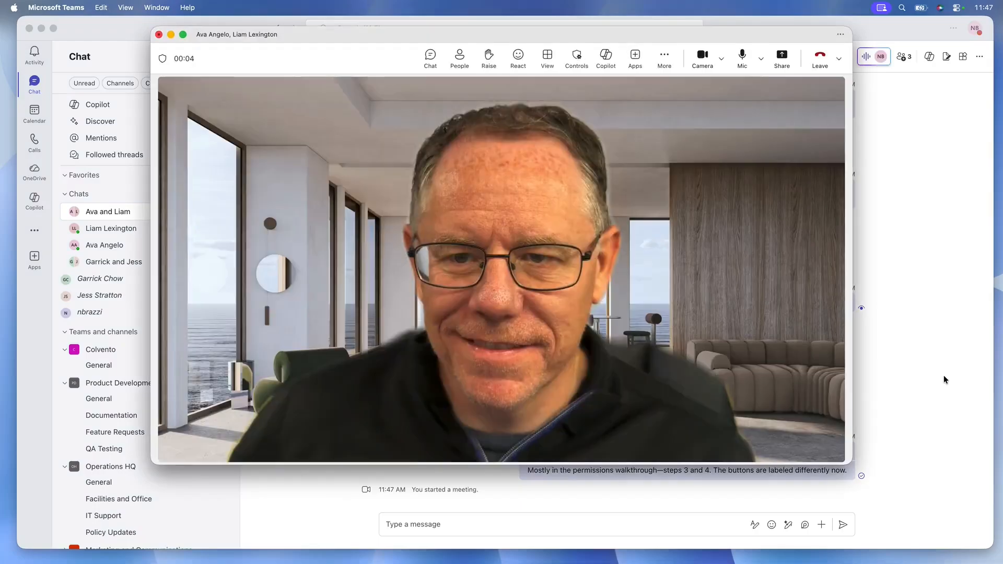
{"action": "left_click", "coordinate": [462, 62]}
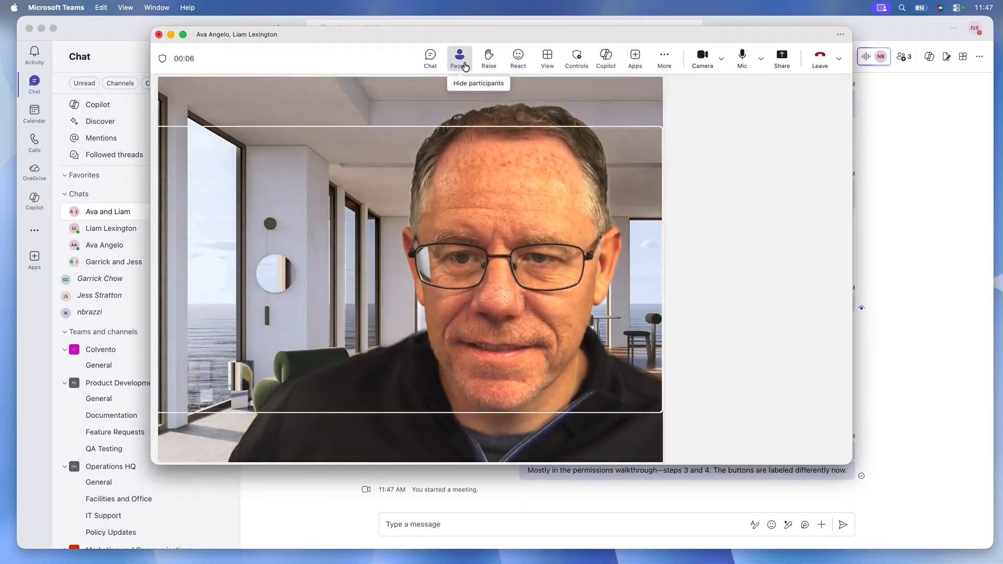
{"action": "left_click", "coordinate": [804, 208]}
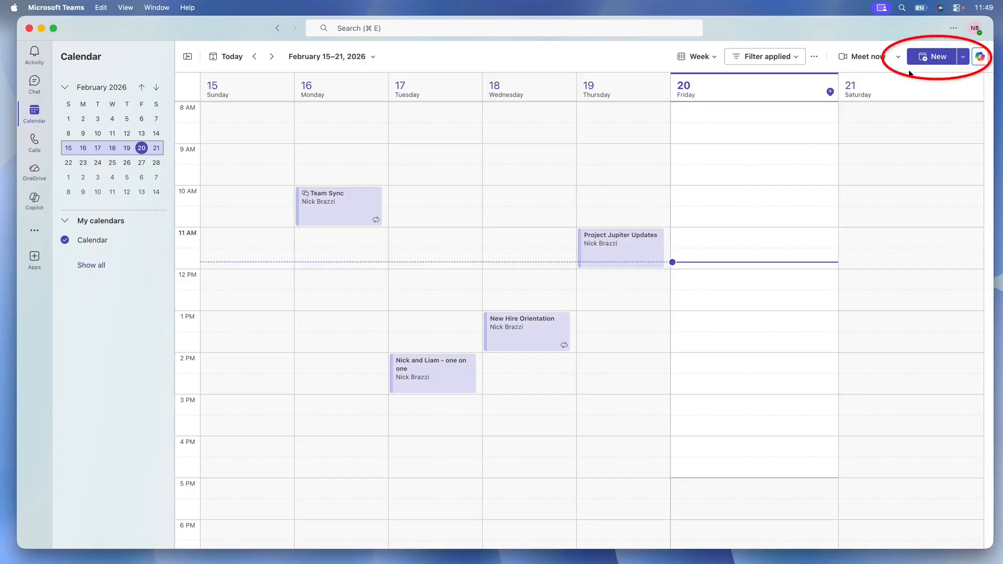
Create a new calendar event titled Client Review and invite two colleagues as required attendees.
{"action": "left_click", "coordinate": [929, 58]}
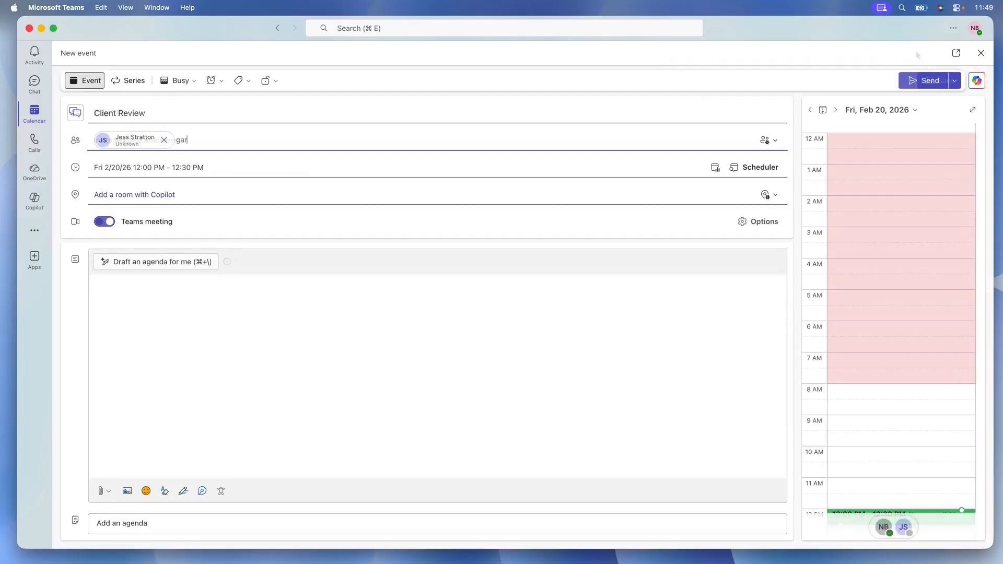
{"action": "key", "text": "Return"}
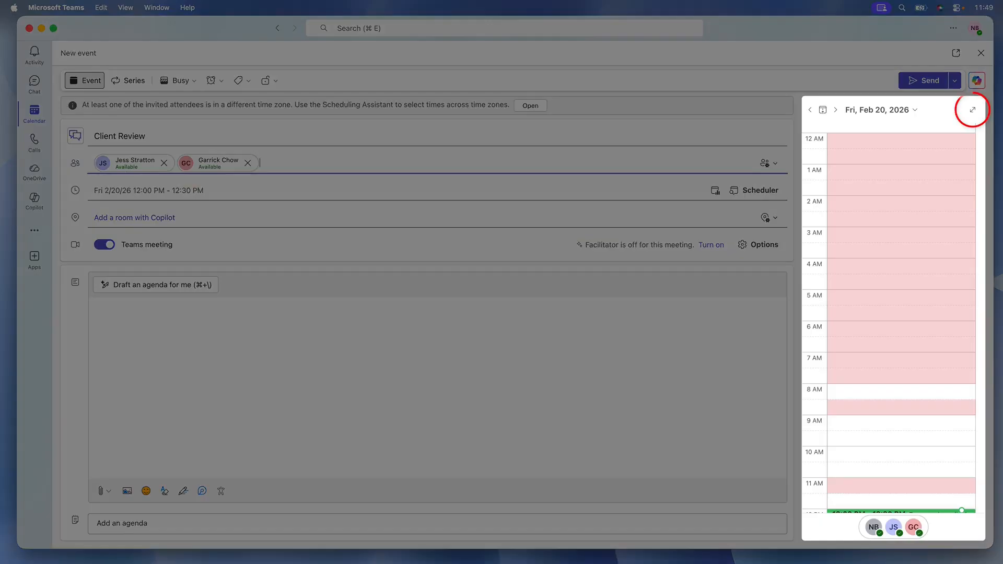
Schedule the event for 12:30 PM to 1:00 PM on 2/20/26 and invite an external guest by e-mail address.
{"action": "left_click", "coordinate": [976, 111]}
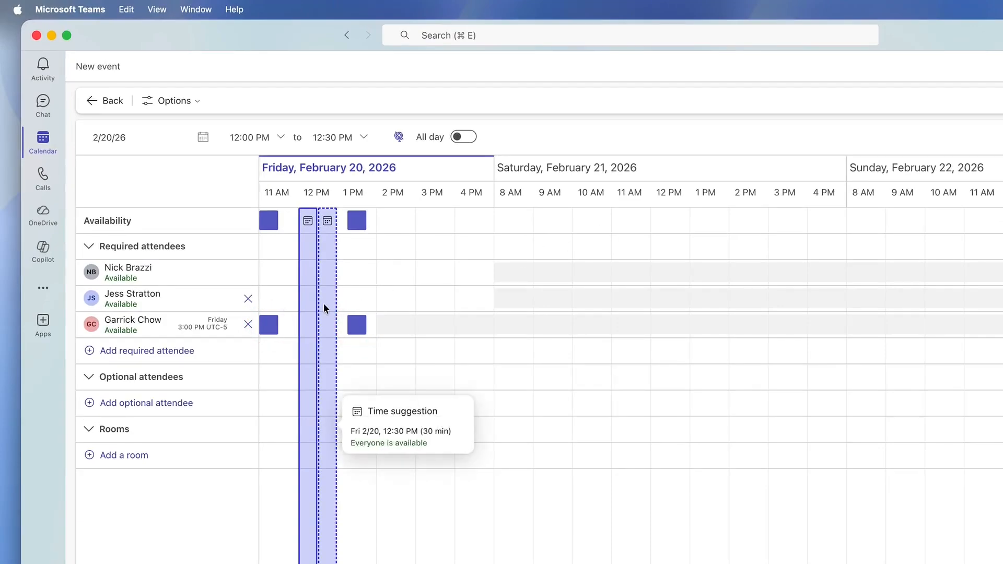
{"action": "left_click", "coordinate": [325, 307]}
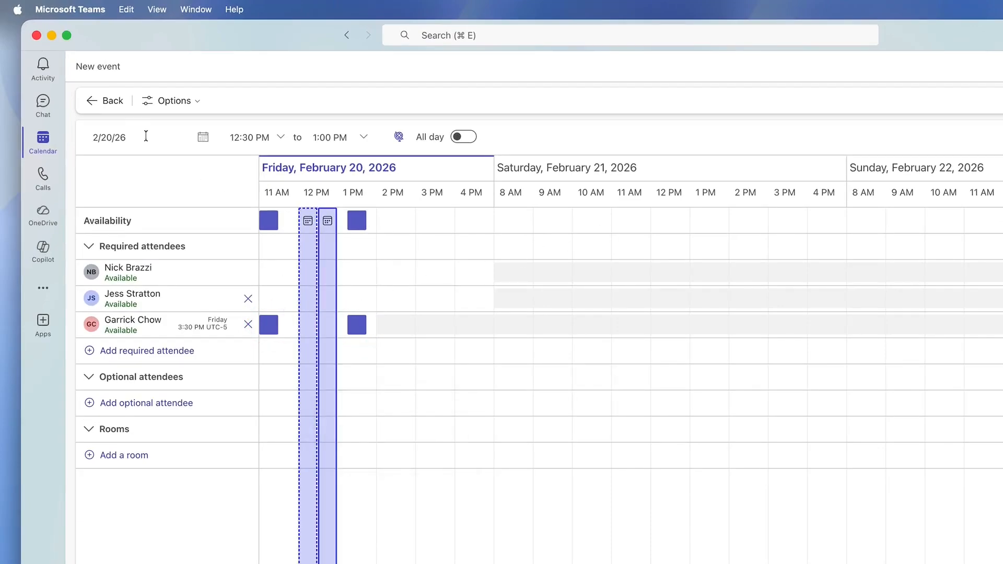
{"action": "left_click", "coordinate": [103, 107]}
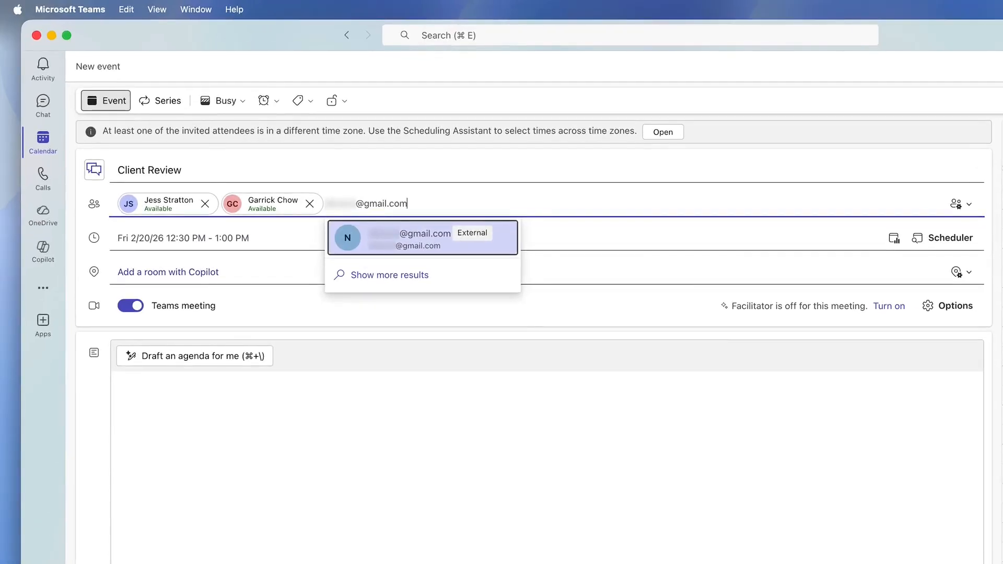
{"action": "key", "text": "Return"}
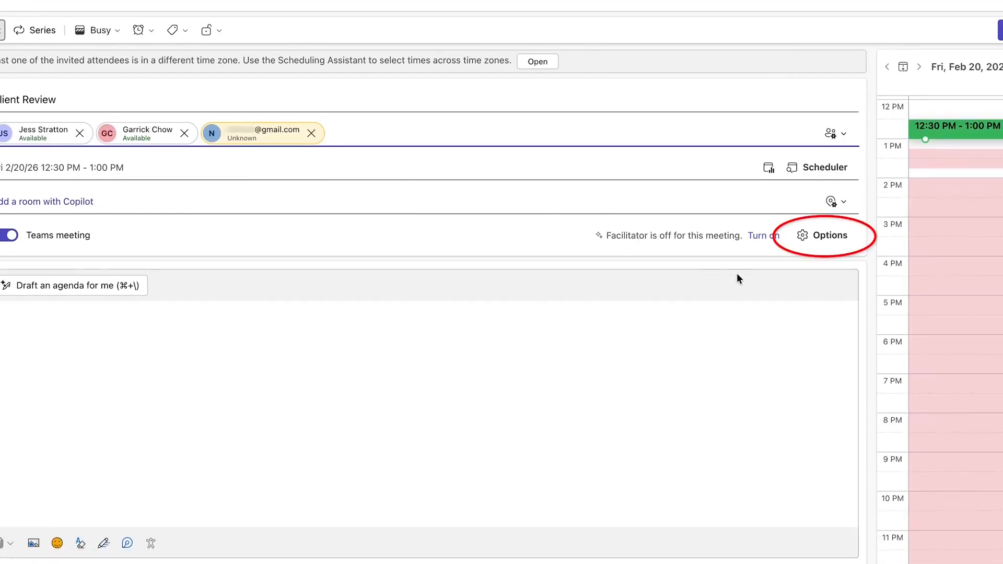
Examine the choices for who can bypass the lobby in the event's meeting options.
{"action": "left_click", "coordinate": [820, 241]}
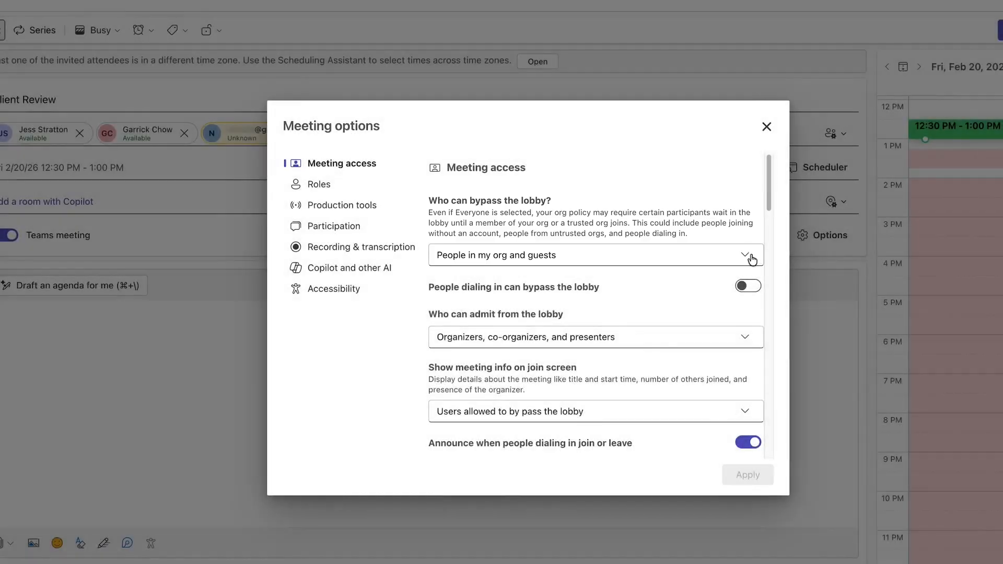
{"action": "left_click", "coordinate": [750, 256]}
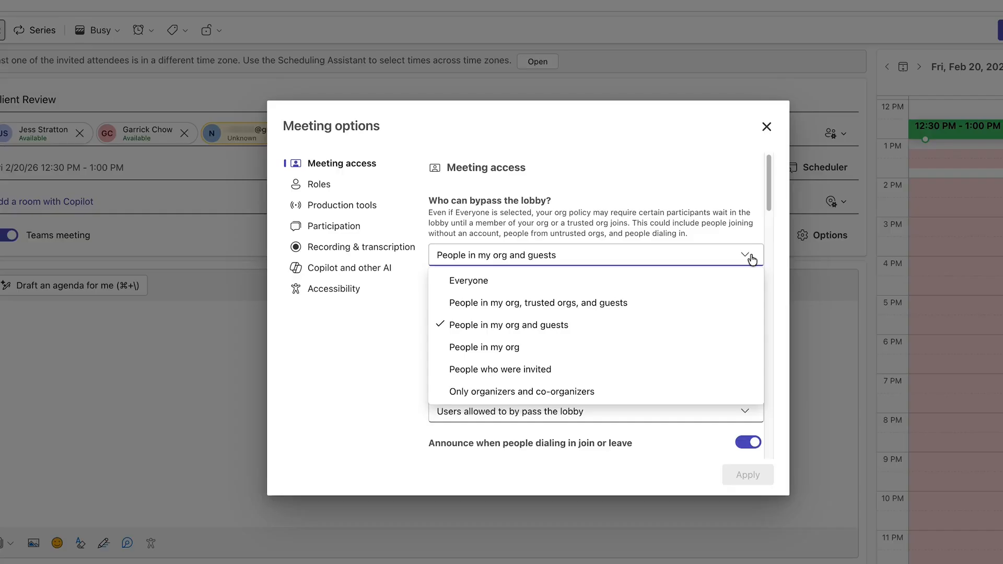
{"action": "left_click", "coordinate": [745, 195]}
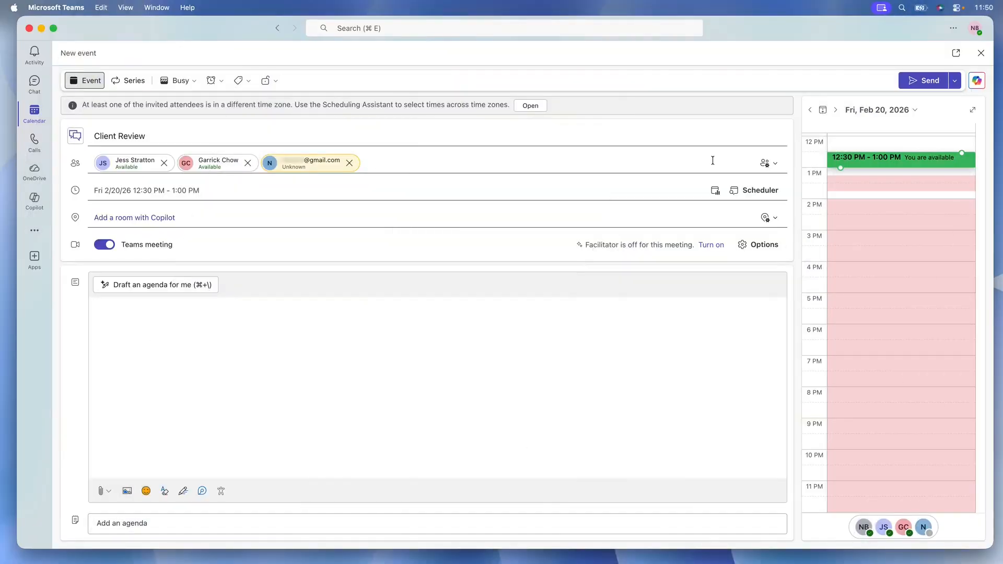
Make the second invited colleague a co-organizer in the meeting roles and check the choices for who can present.
{"action": "left_click", "coordinate": [760, 245]}
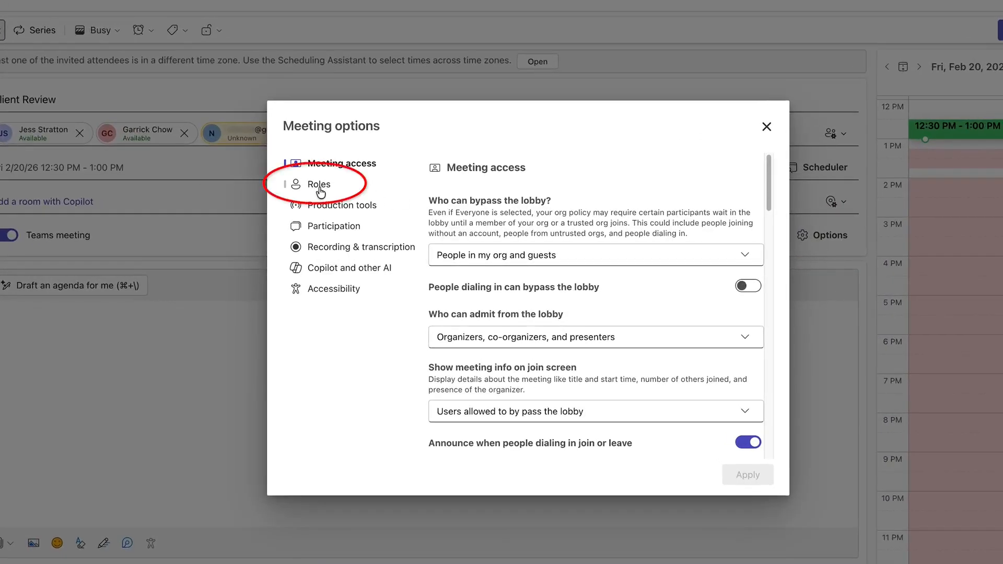
{"action": "left_click", "coordinate": [319, 185]}
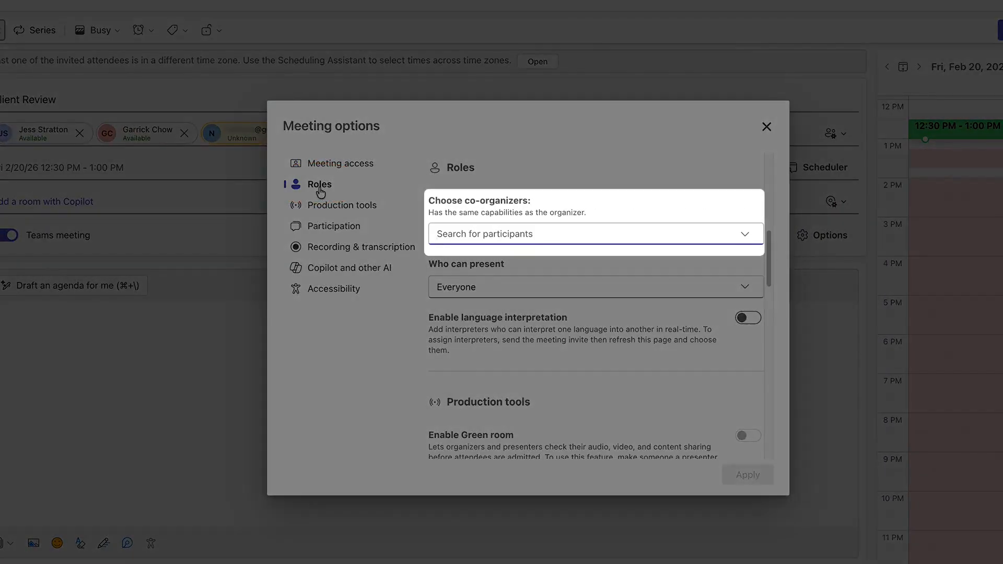
{"action": "type", "text": "garr"}
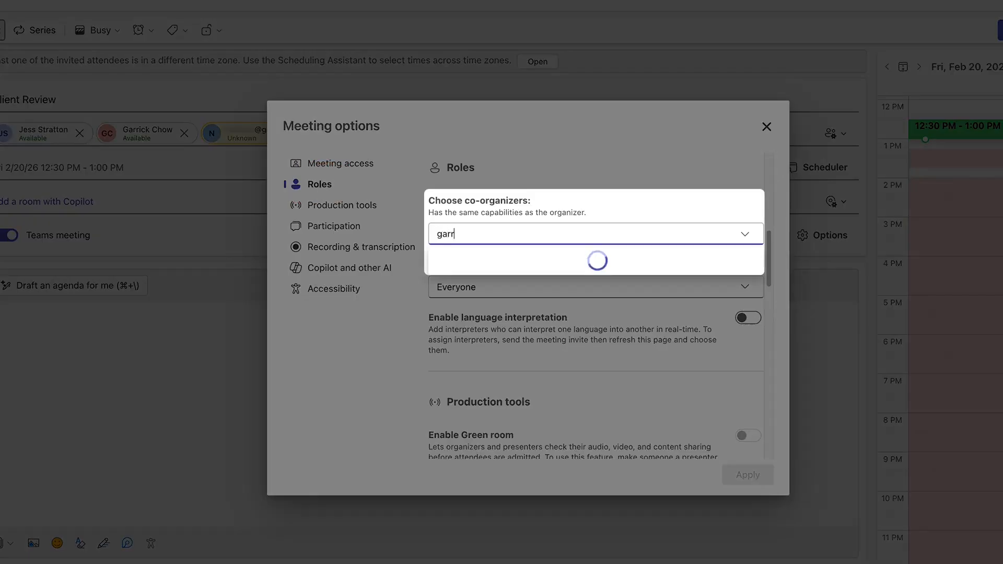
{"action": "left_click", "coordinate": [454, 263]}
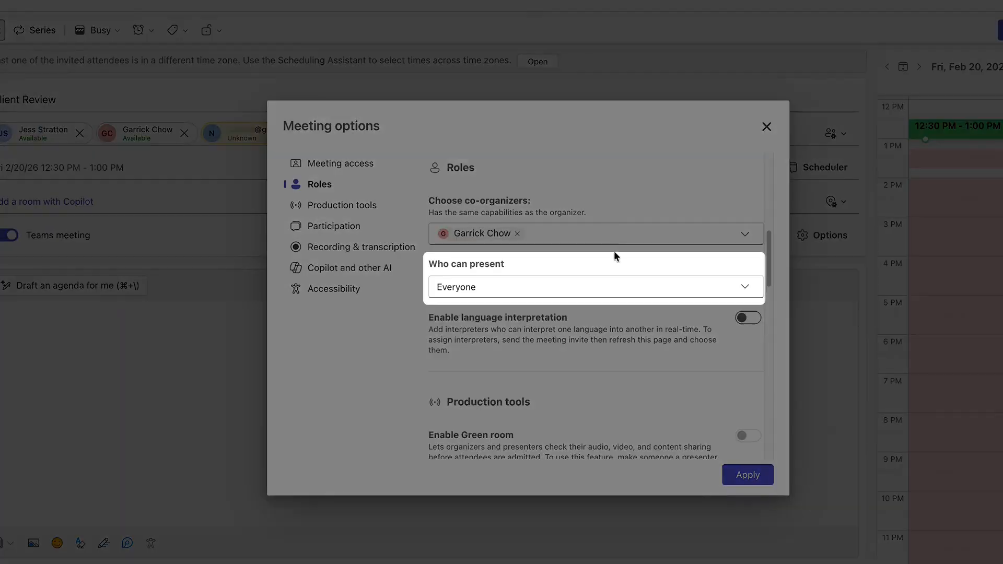
{"action": "left_click", "coordinate": [622, 295]}
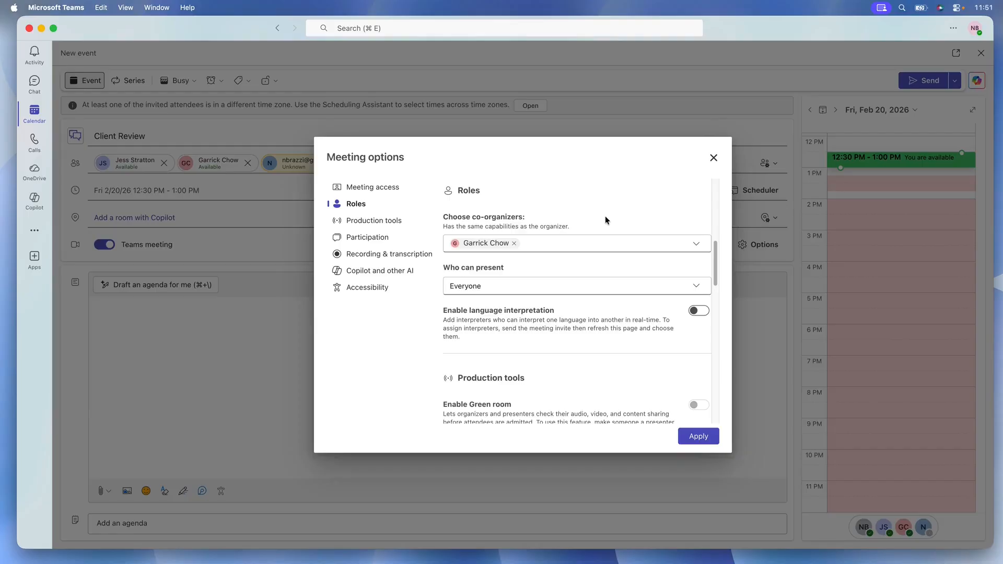
Turn on automatic recording and transcription for the Client Review meeting.
{"action": "left_click", "coordinate": [414, 260]}
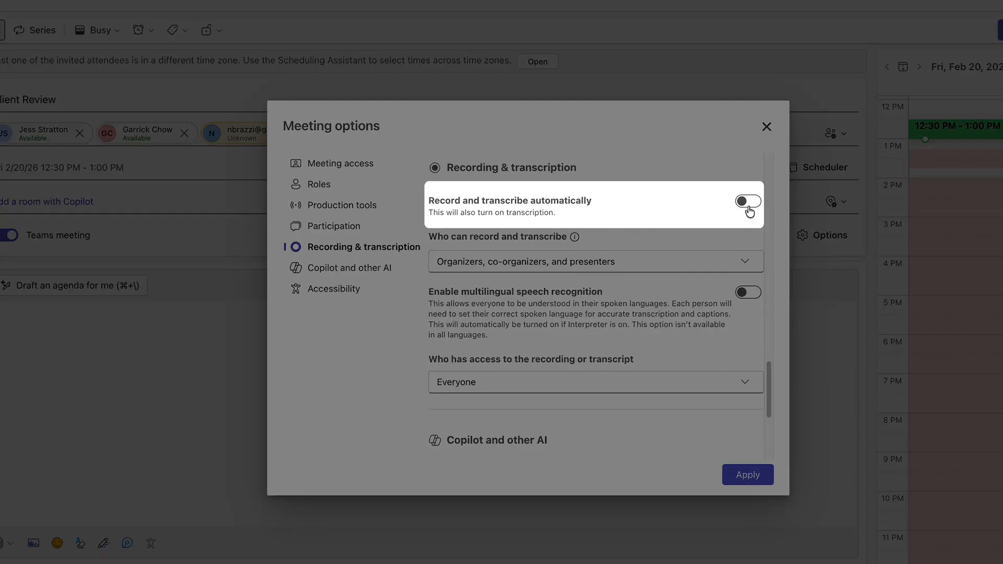
{"action": "left_click", "coordinate": [747, 204]}
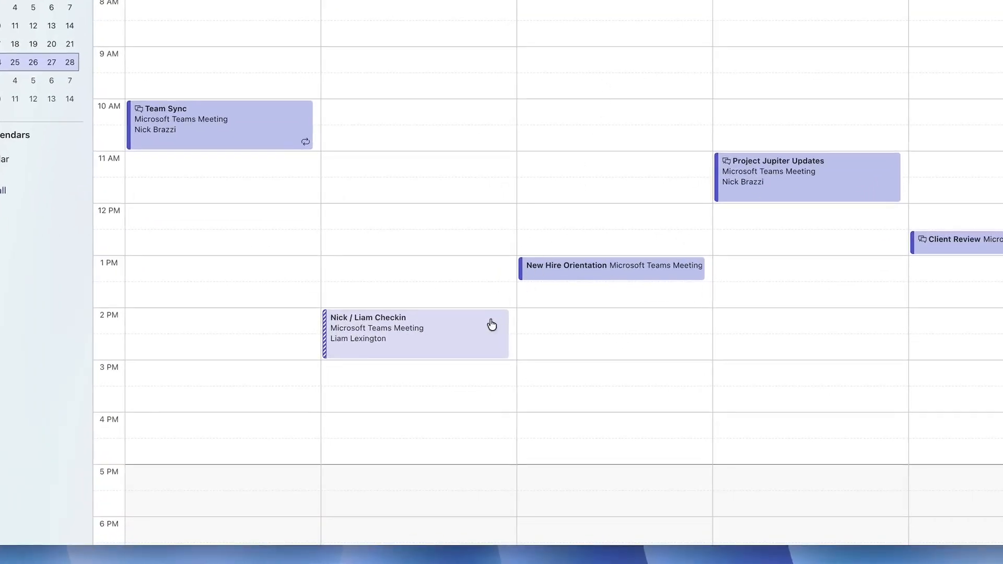
Accept the invitation to the check-in meeting on Tuesday 2/24/26 at 2:00 PM.
{"action": "left_click", "coordinate": [481, 342]}
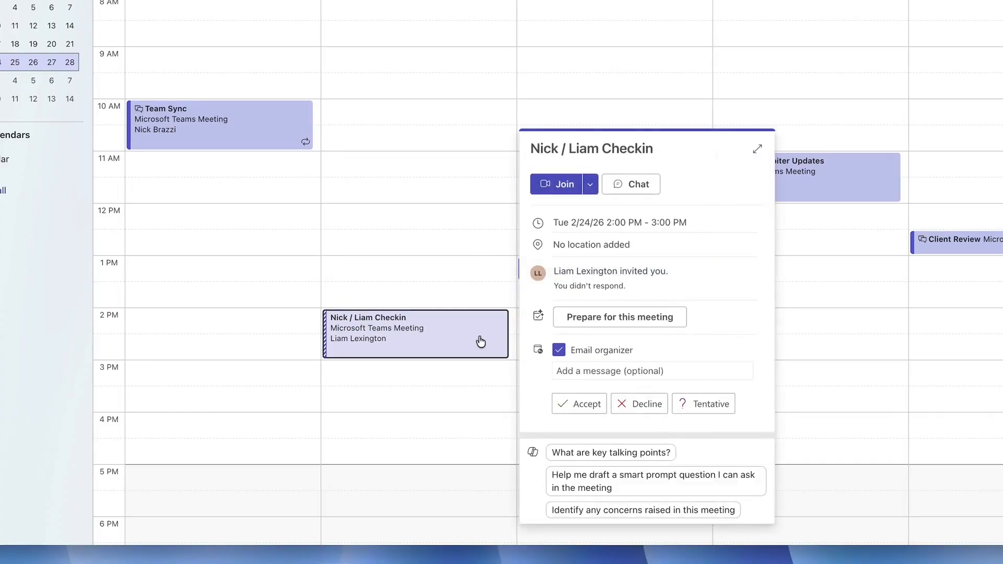
{"action": "left_click", "coordinate": [568, 404]}
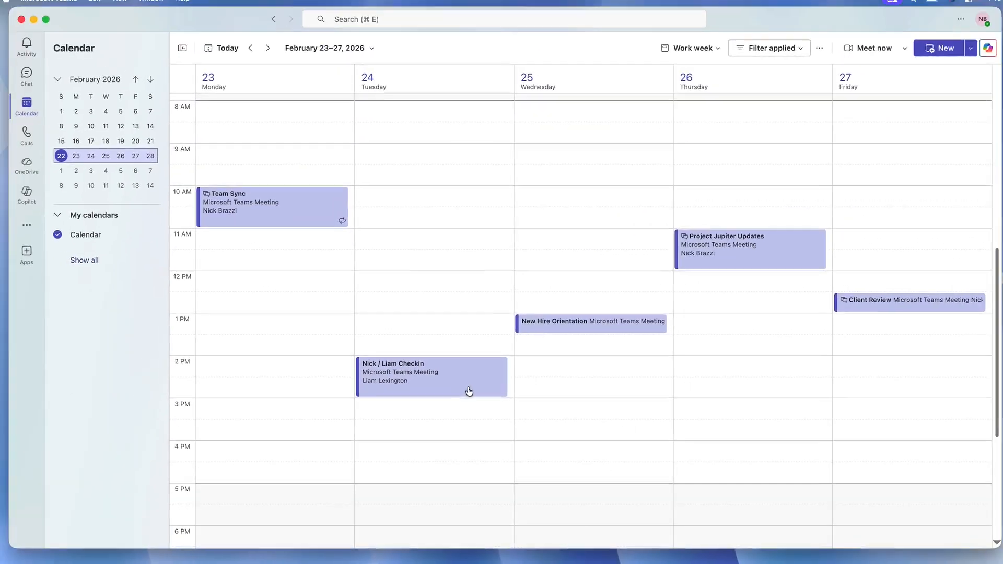
Open the Tuesday 2:00 PM check-in meeting and add an email reminder to it.
{"action": "double_click", "coordinate": [459, 352]}
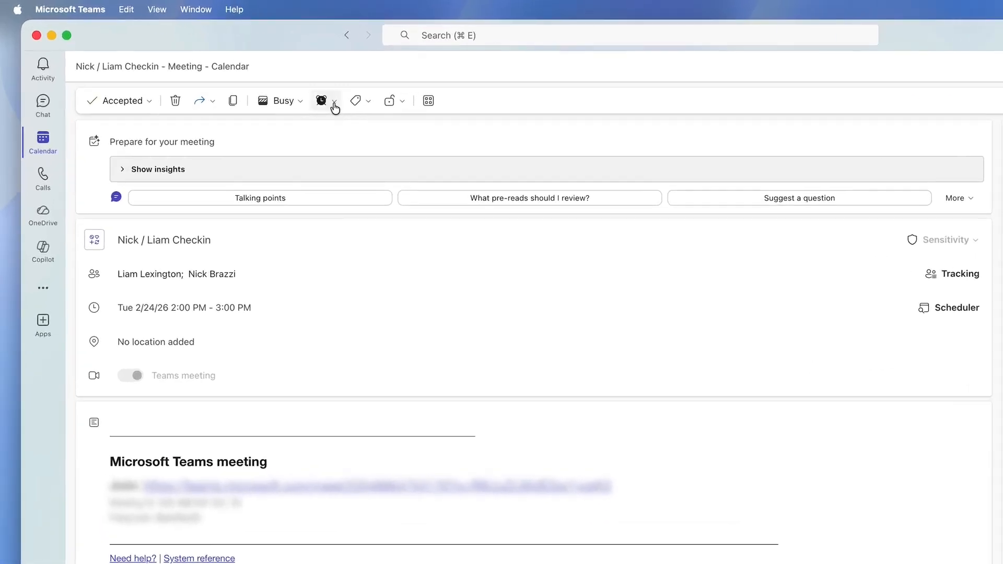
{"action": "left_click", "coordinate": [334, 104]}
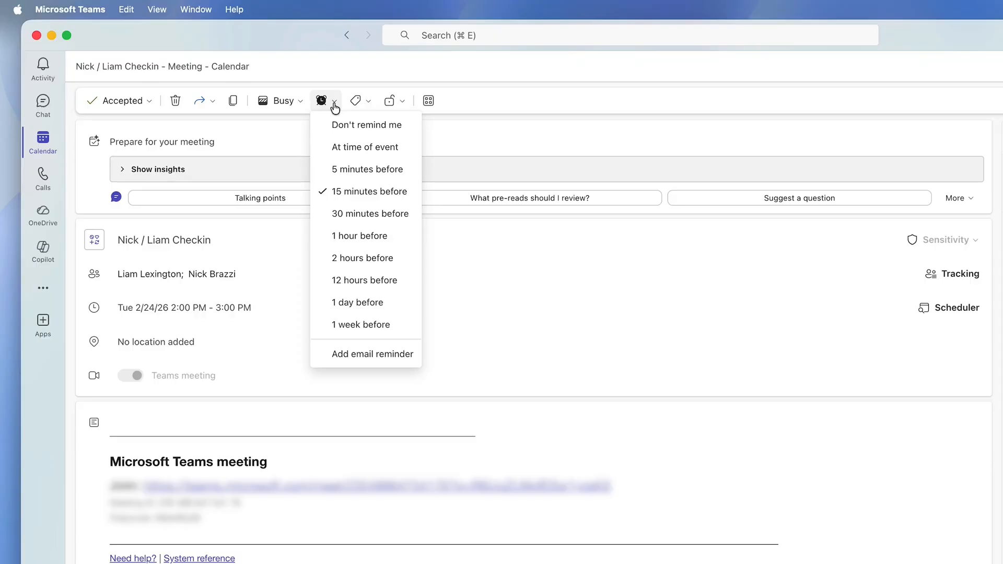
{"action": "left_click", "coordinate": [397, 354]}
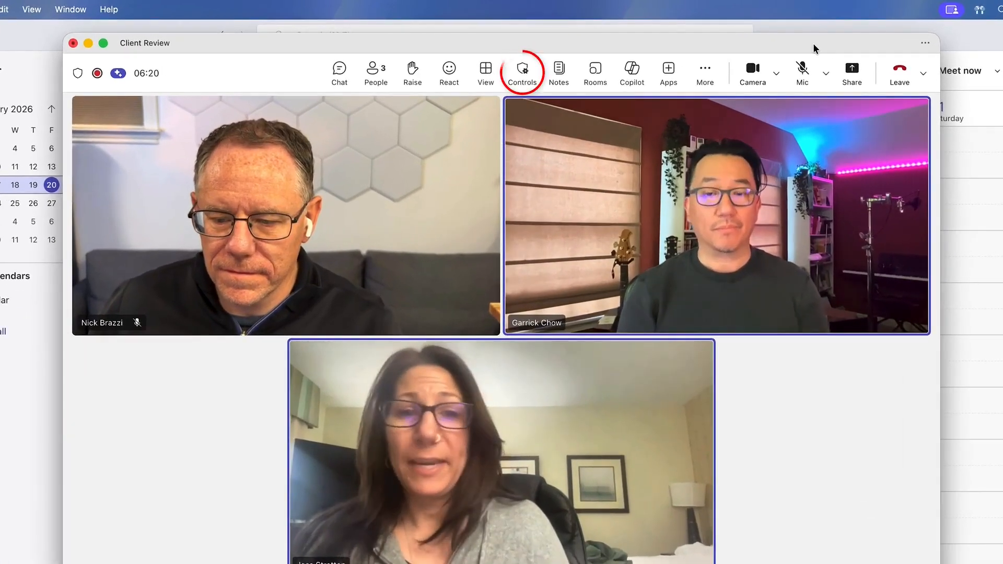
{"action": "left_click", "coordinate": [521, 71]}
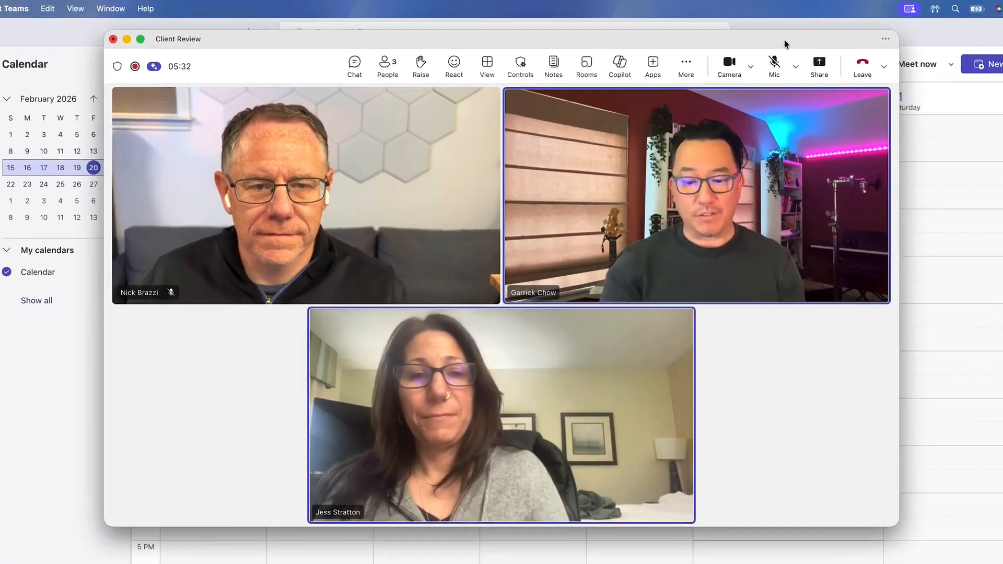
Unmute the microphone temporarily a few times in the Client Review meeting, and finally leave it switched on.
{"action": "key", "text": "alt+space"}
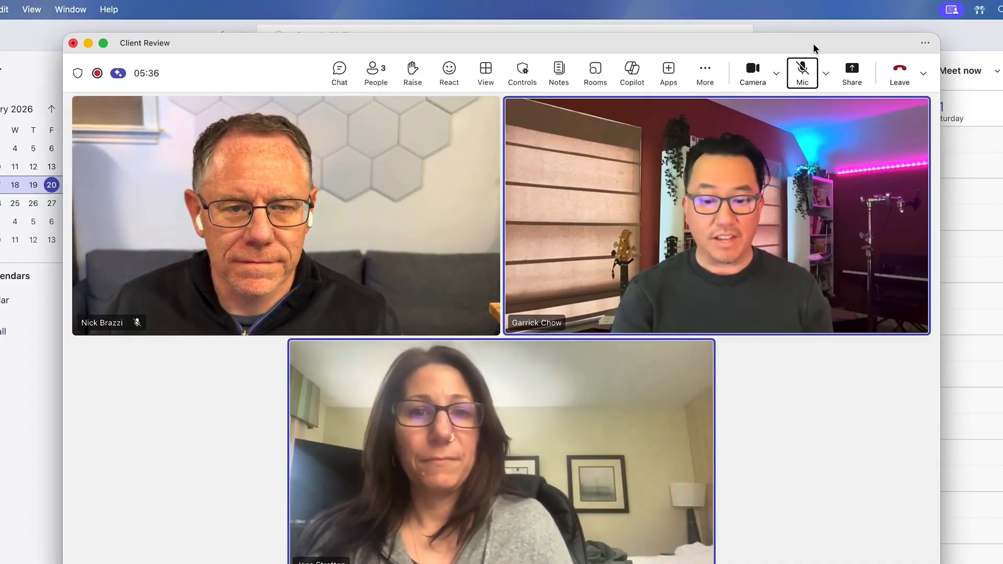
{"action": "key", "text": "alt+space"}
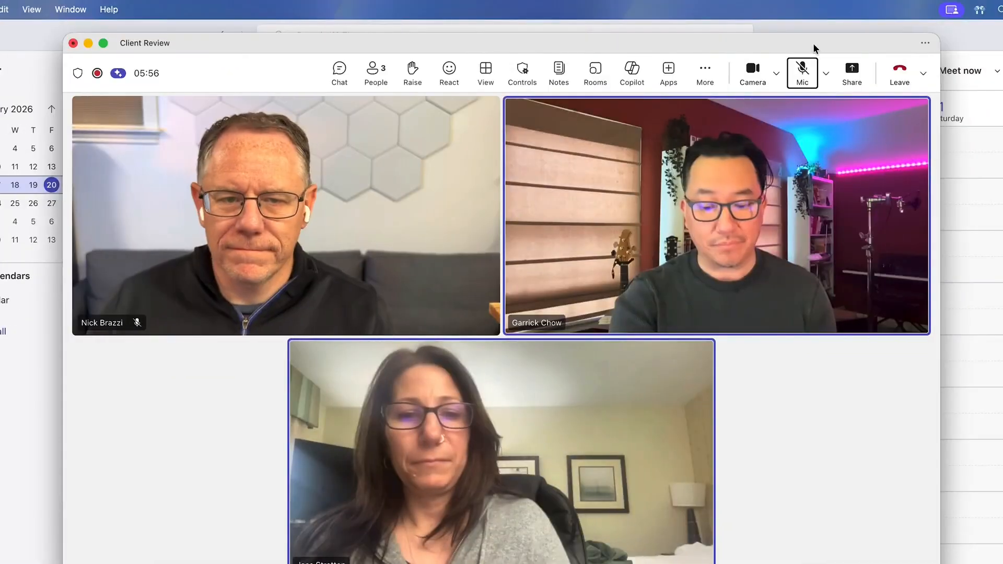
{"action": "key", "text": "alt+space"}
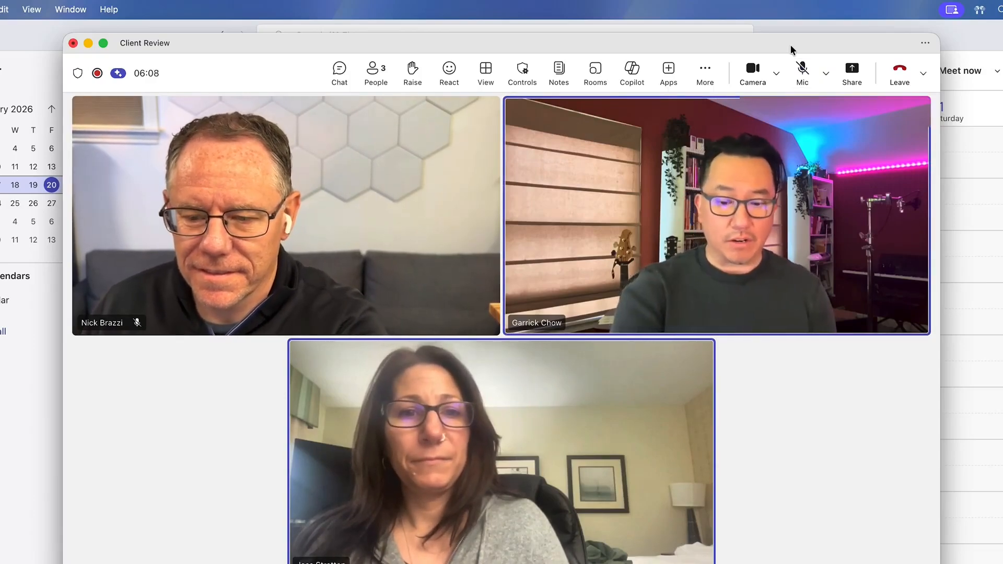
{"action": "left_click", "coordinate": [800, 71]}
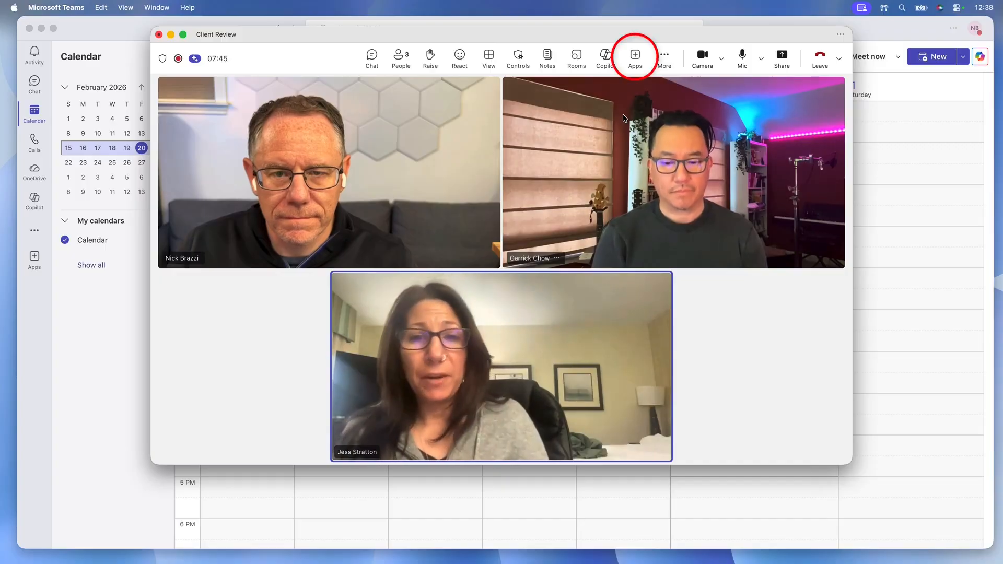
Search the meeting's apps for "poll" and open Polly in the Client Review meeting.
{"action": "left_click", "coordinate": [634, 56]}
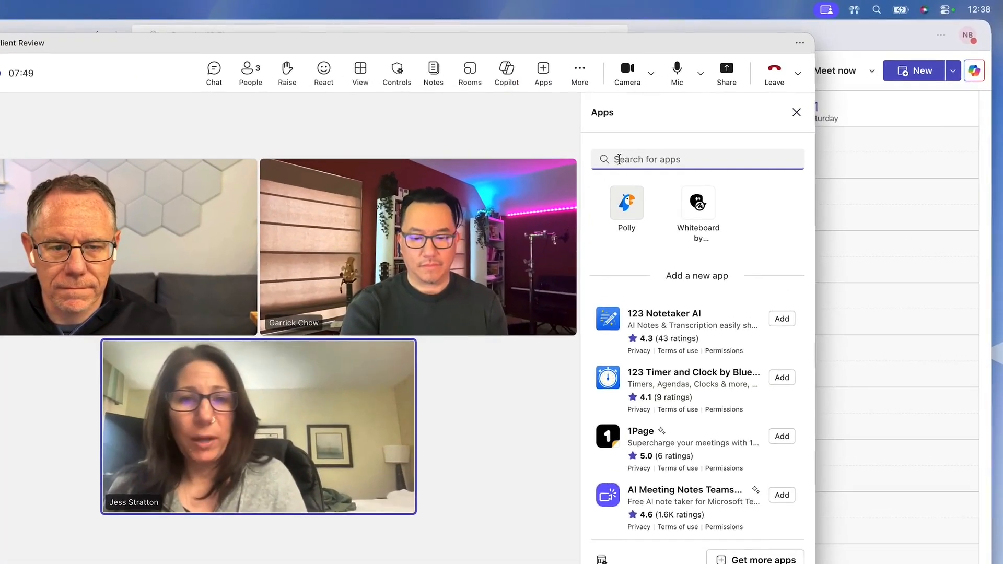
{"action": "type", "text": "pol"}
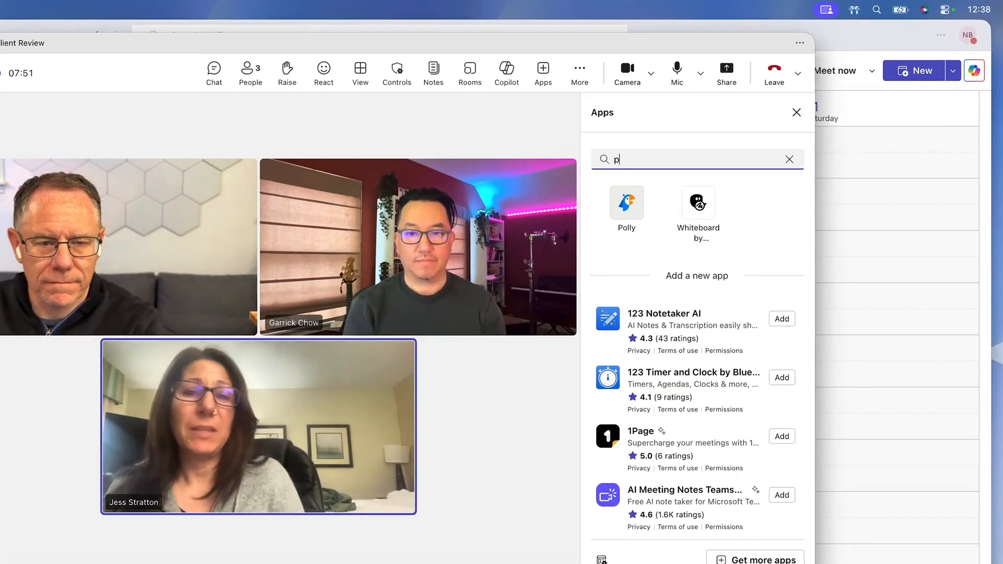
{"action": "type", "text": "l"}
{"action": "left_click", "coordinate": [637, 264]}
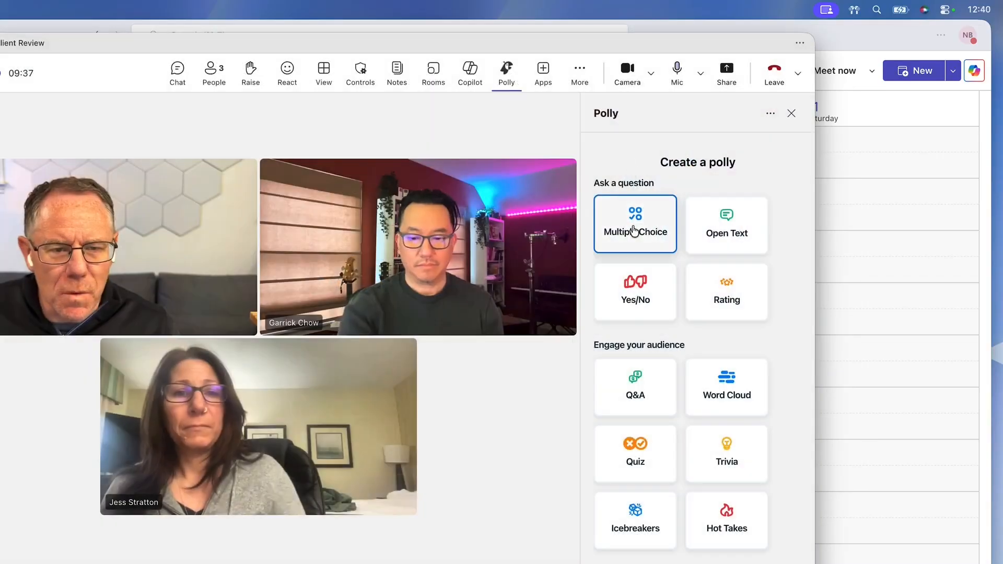
Create a multiple-choice poll asking "What is the most common request from your clients" with Regular meetings with client services, On-site support, Flexible pricing and Custom Software.
{"action": "left_click", "coordinate": [633, 225]}
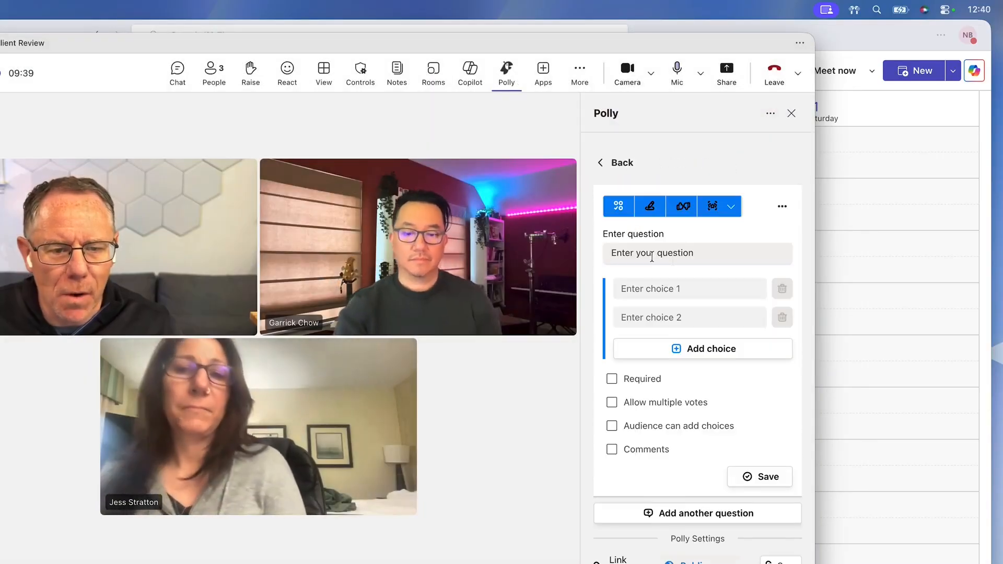
{"action": "type", "text": "What is the most common request from your clients"}
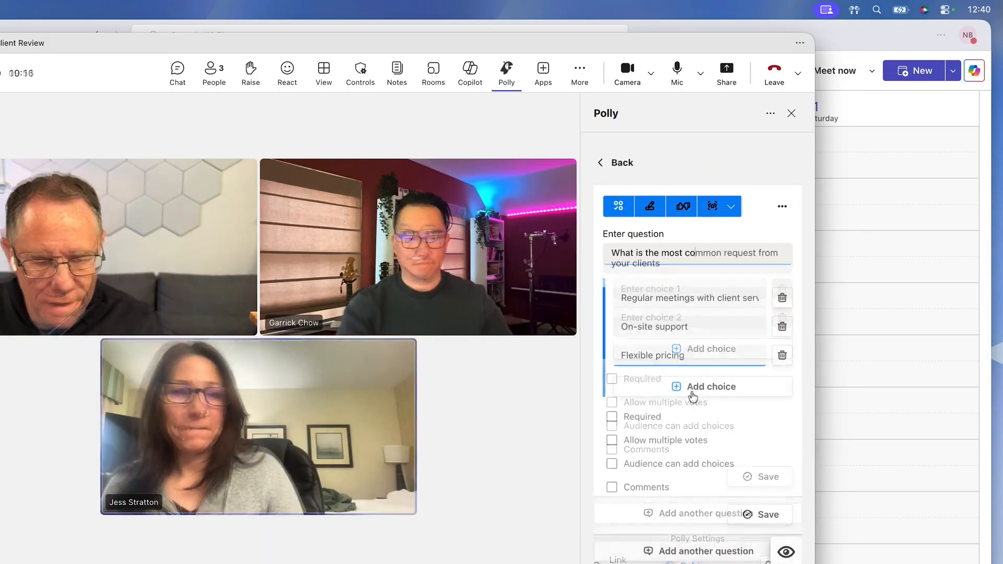
{"action": "left_click", "coordinate": [690, 389]}
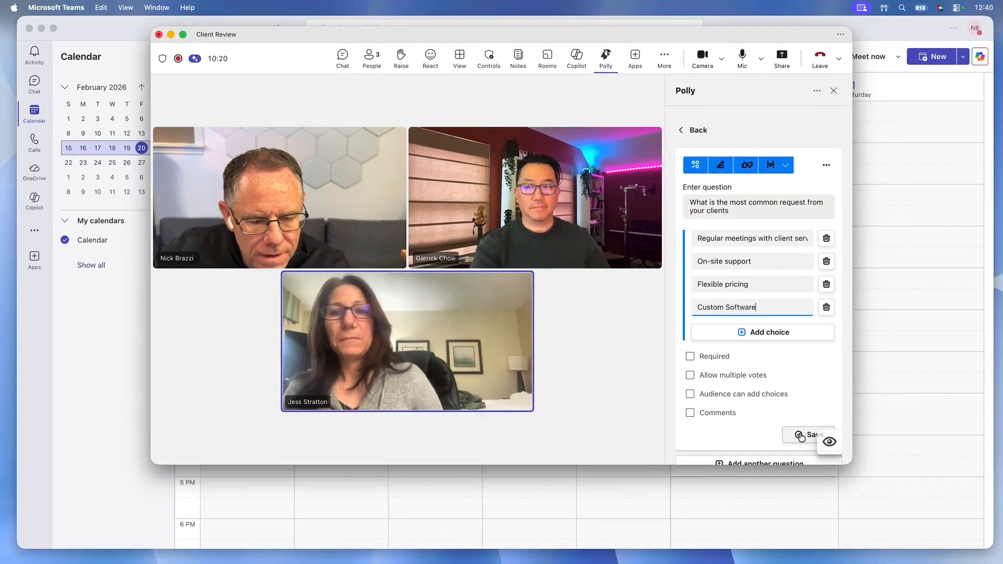
Save and send the poll, and submit the answer "Regular meetings with client services" as an attendee.
{"action": "left_click", "coordinate": [762, 543]}
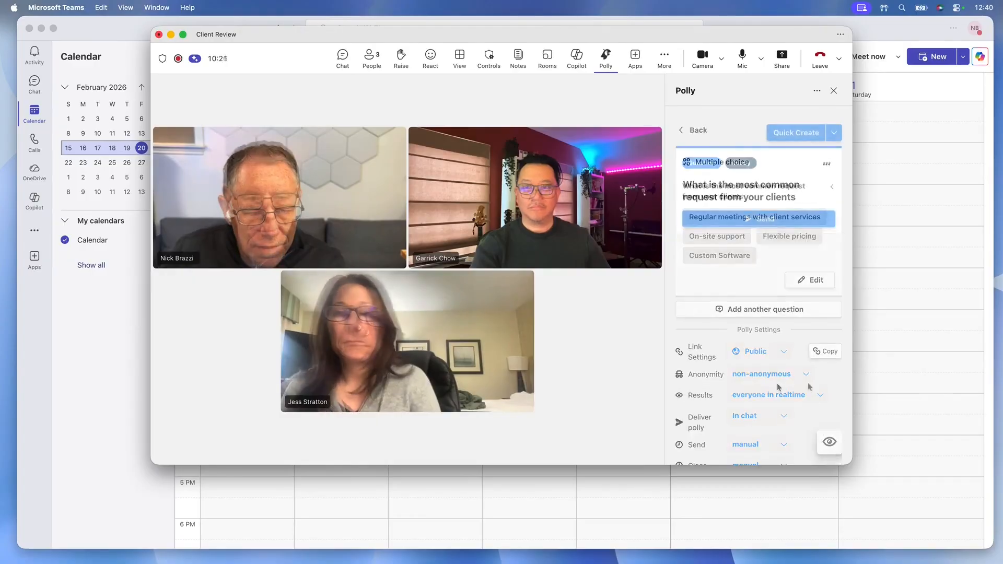
{"action": "left_click", "coordinate": [769, 220]}
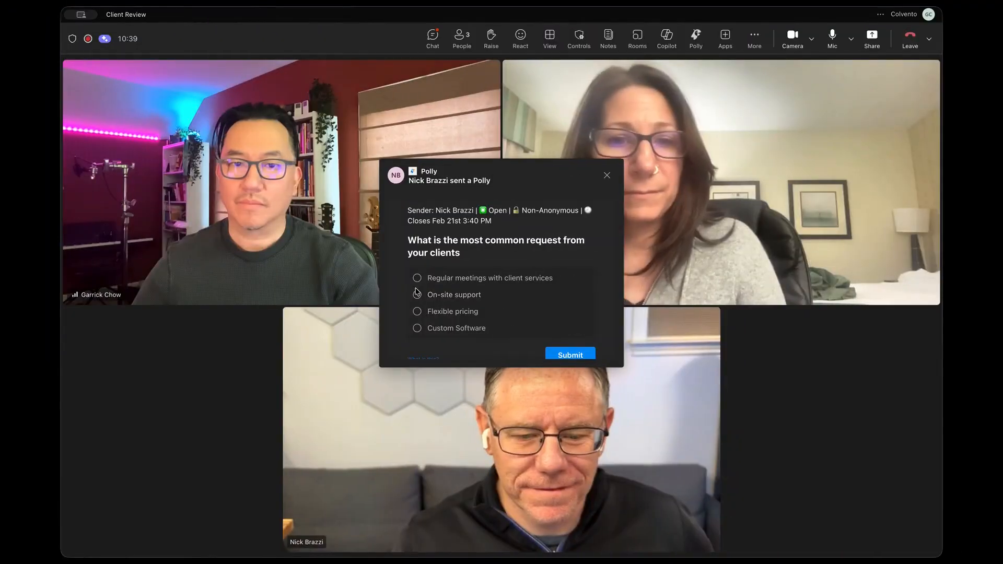
{"action": "left_click", "coordinate": [416, 277]}
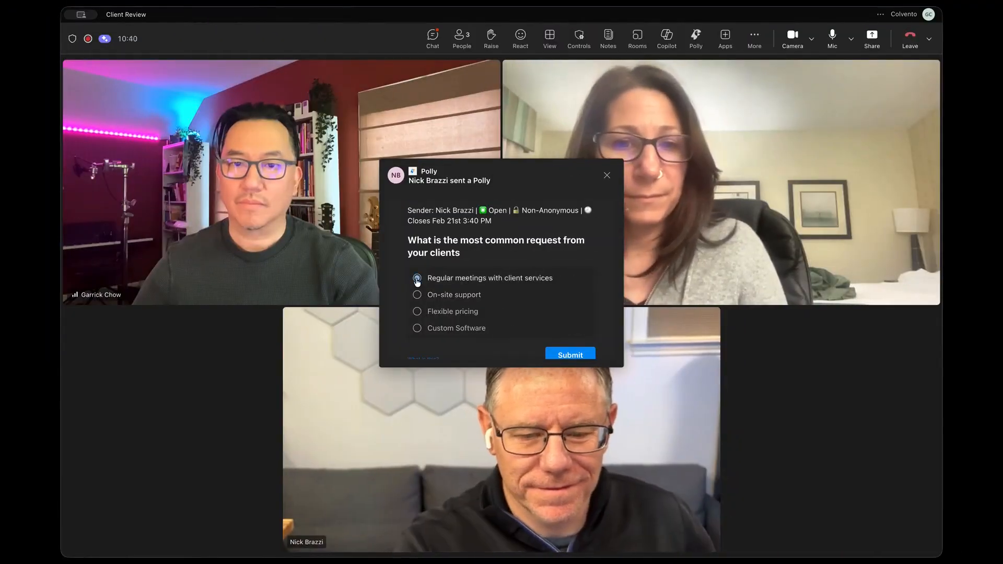
{"action": "left_click", "coordinate": [574, 355]}
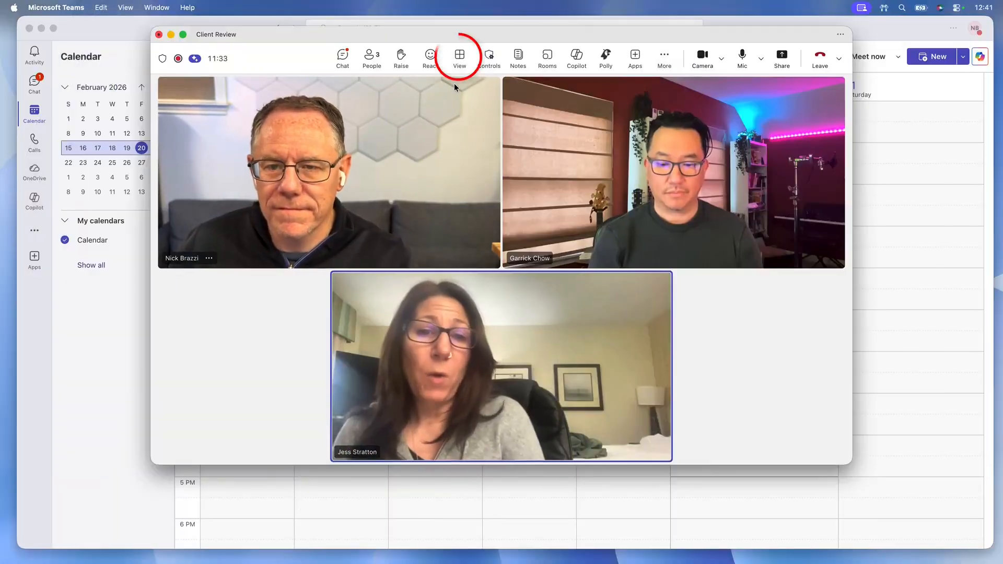
Switch the meeting layout to Speaker and choose from the additional view options.
{"action": "left_click", "coordinate": [460, 59]}
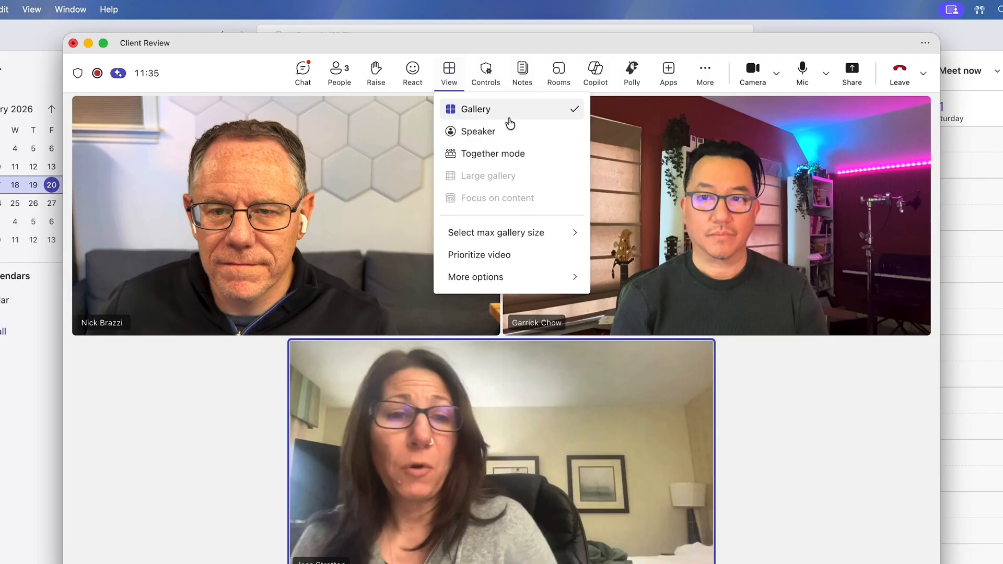
{"action": "left_click", "coordinate": [512, 131]}
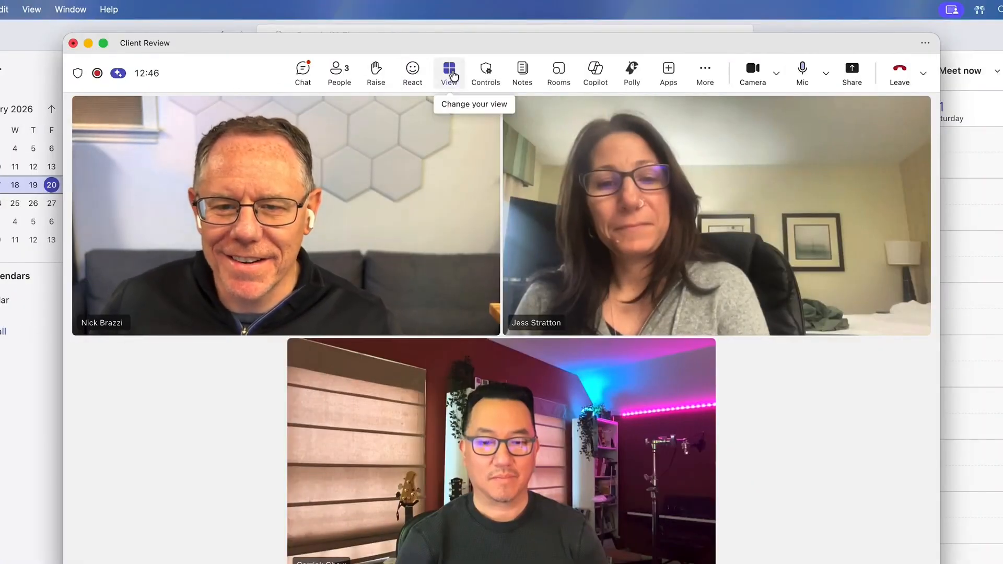
{"action": "left_click", "coordinate": [452, 75]}
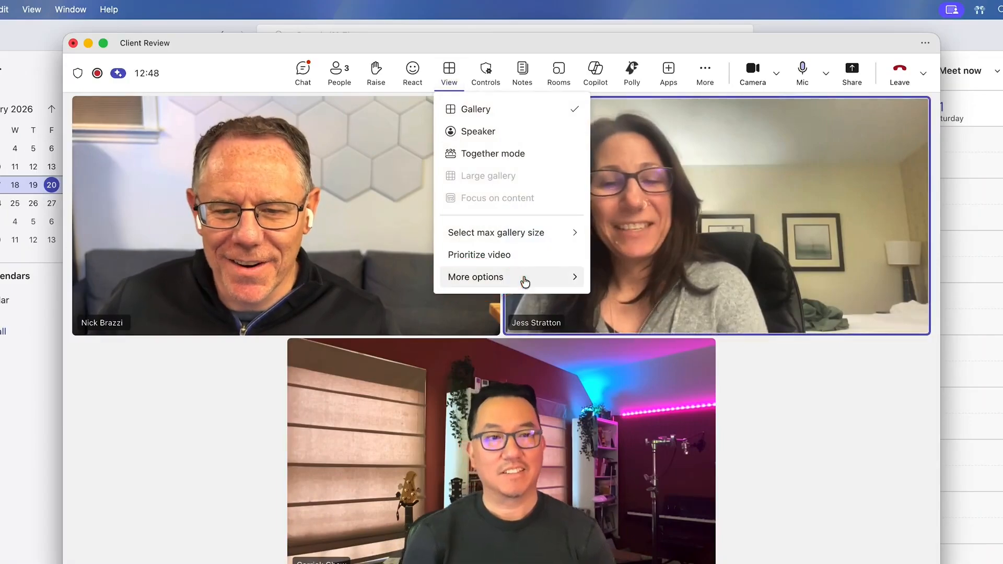
{"action": "mouse_move", "coordinate": [524, 280]}
{"action": "left_click", "coordinate": [672, 327]}
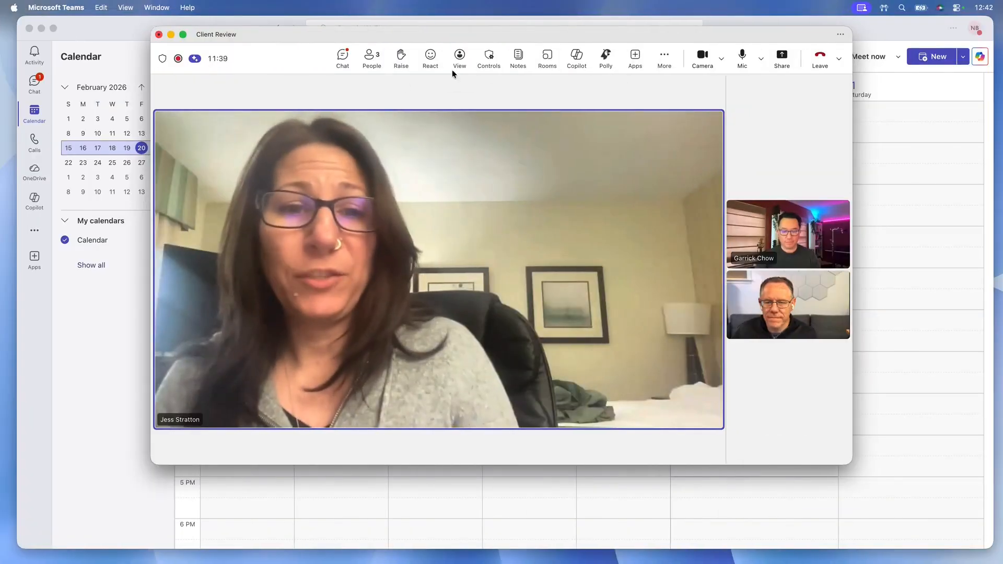
Switch the meeting to Together mode and apply the Auditorium Dark scene.
{"action": "left_click", "coordinate": [454, 66]}
{"action": "left_click", "coordinate": [491, 121]}
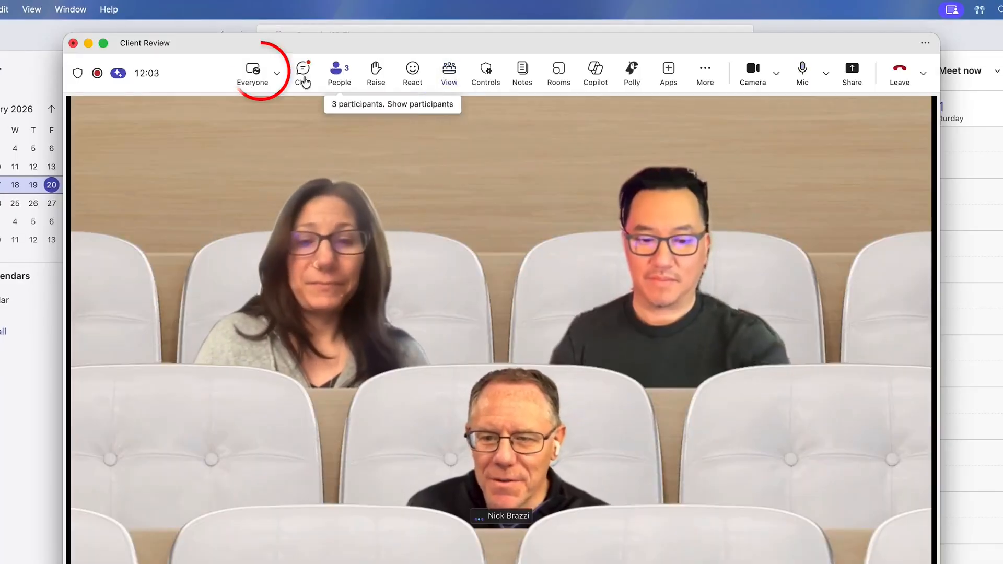
{"action": "left_click", "coordinate": [278, 76]}
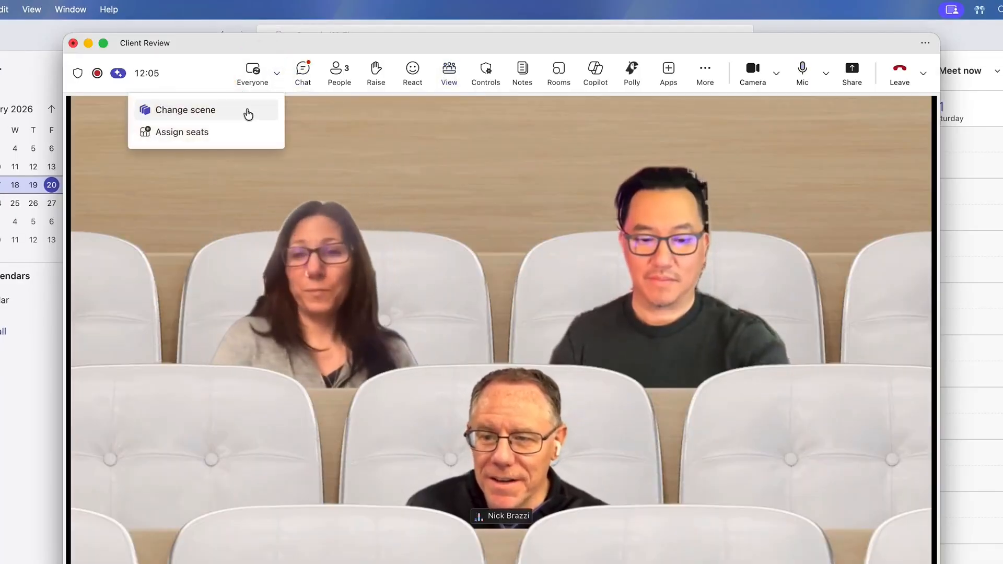
{"action": "left_click", "coordinate": [248, 112]}
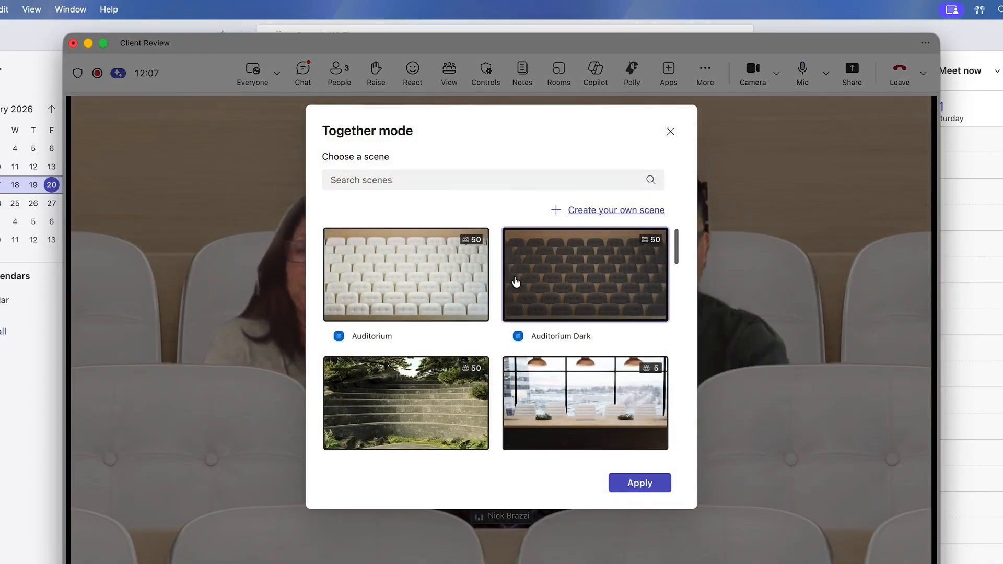
{"action": "left_click", "coordinate": [519, 255]}
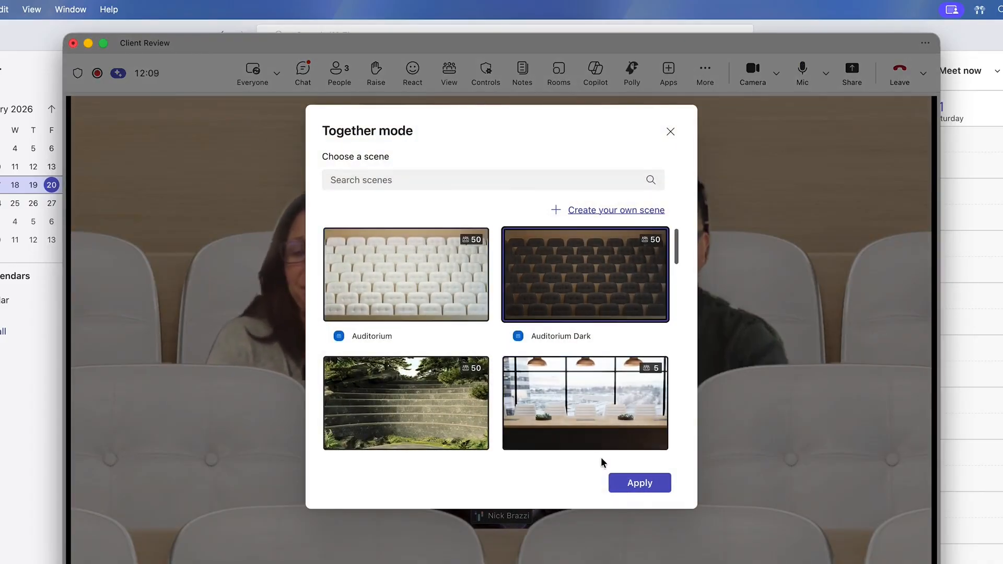
{"action": "left_click", "coordinate": [640, 486]}
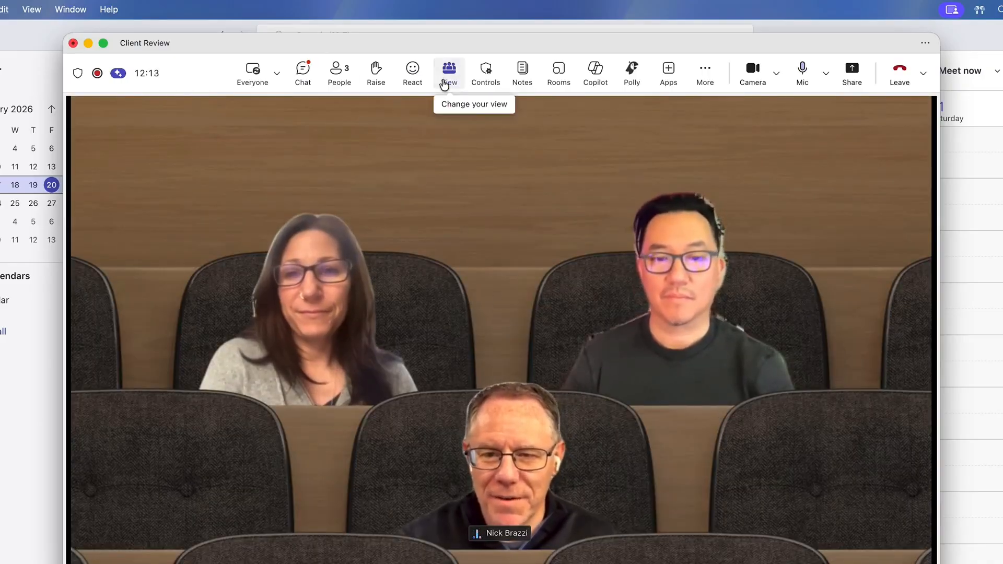
{"action": "left_click", "coordinate": [444, 83]}
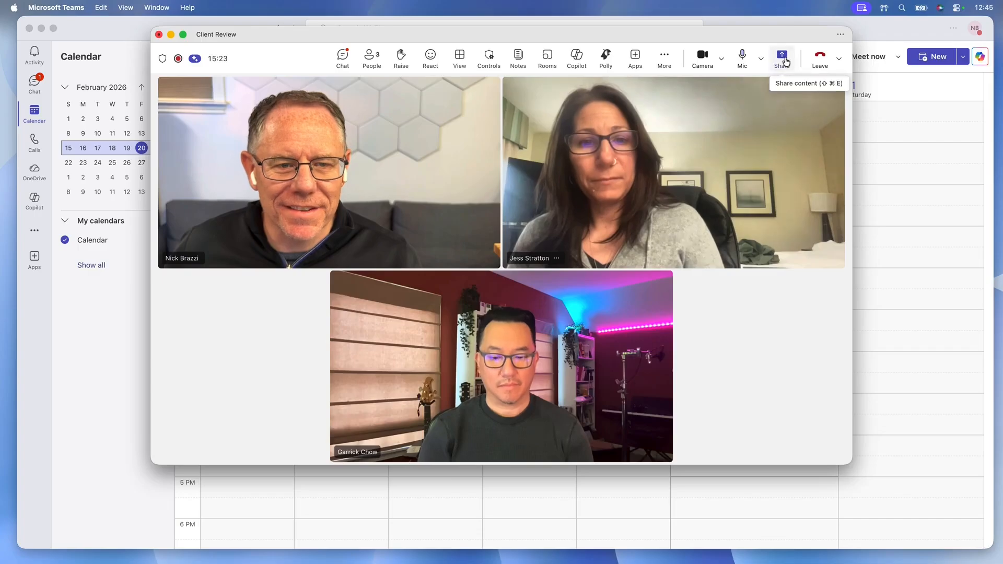
Share the Colvento_2023_Data workbook window with the meeting participants.
{"action": "left_click", "coordinate": [782, 58]}
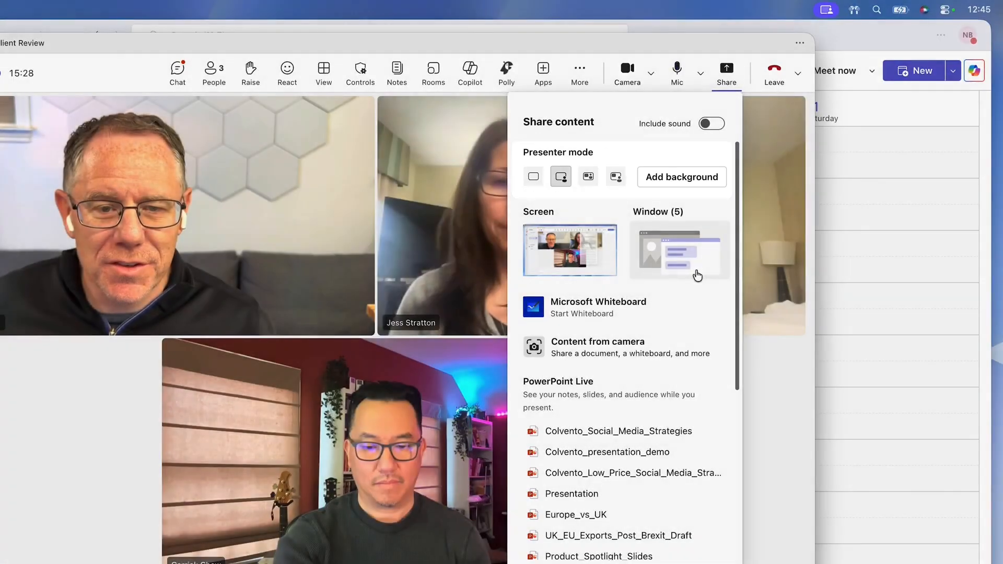
{"action": "left_click", "coordinate": [694, 274]}
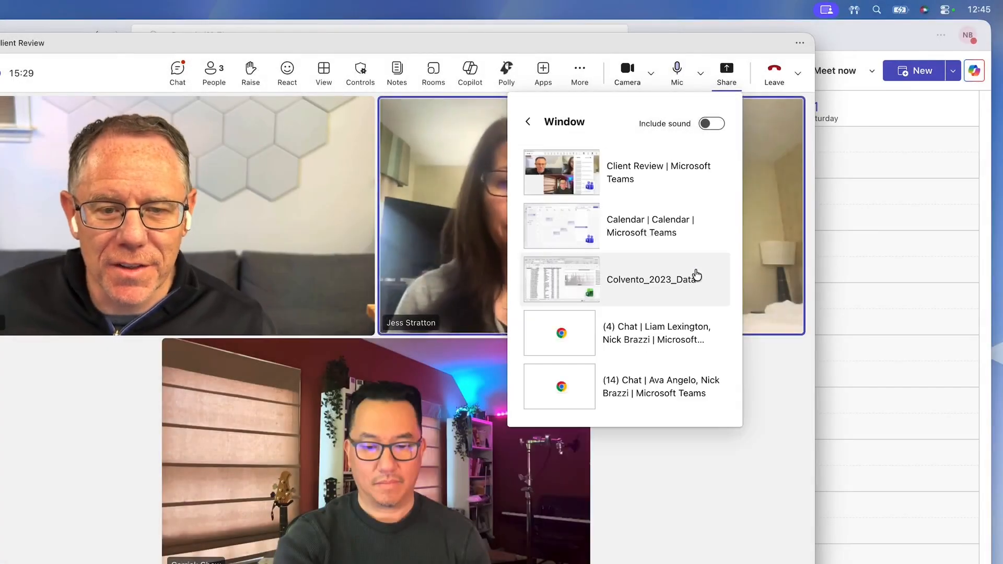
{"action": "left_click", "coordinate": [670, 284]}
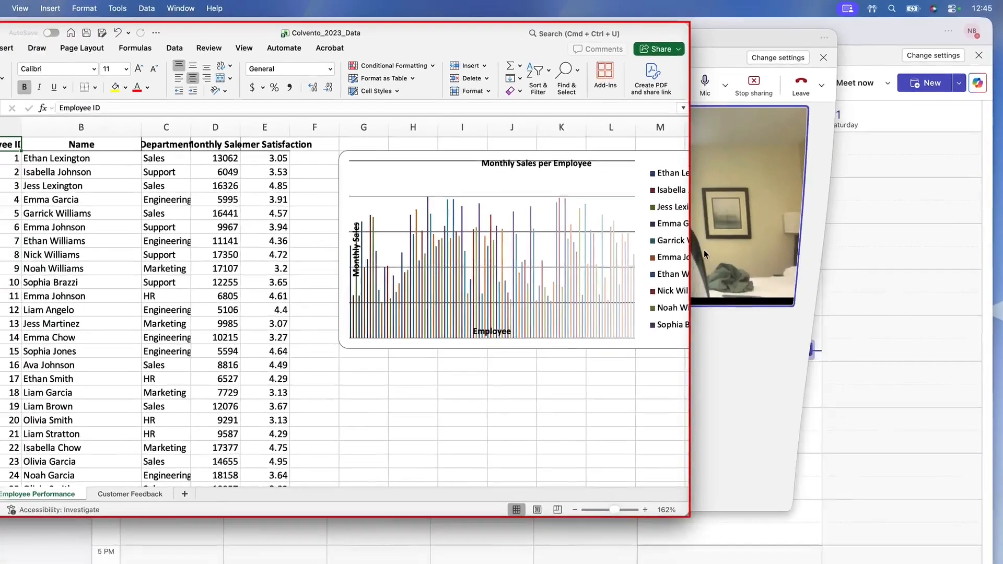
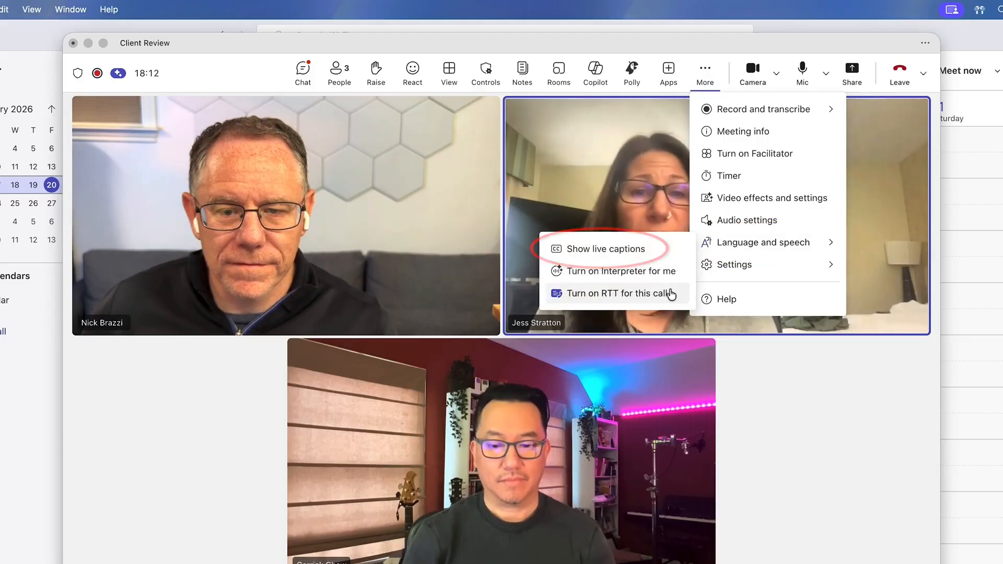
Turn on live captions for the Client Review meeting.
{"action": "left_click", "coordinate": [656, 251]}
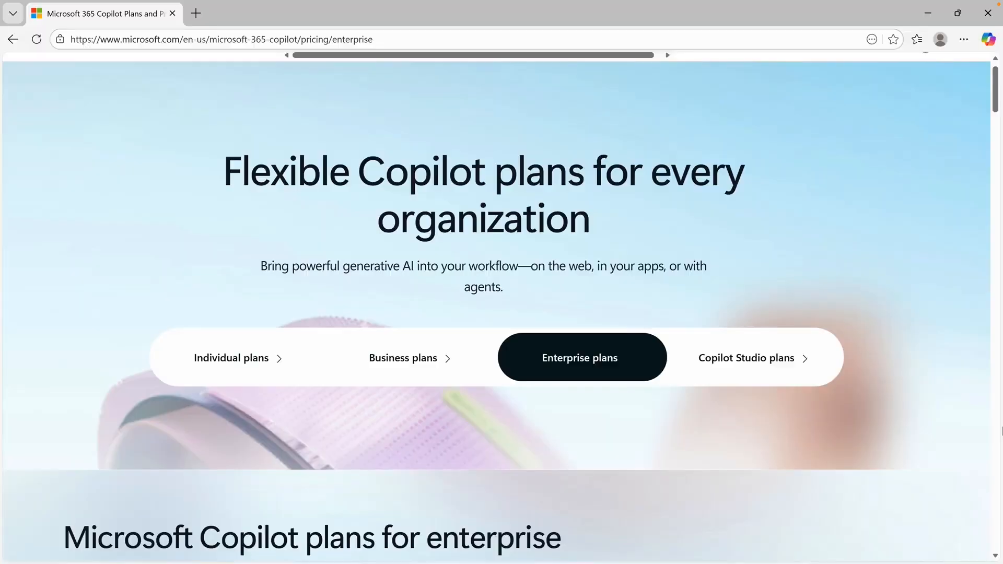
Examine the enterprise plans on the Microsoft 365 Copilot pricing page in the browser.
{"action": "scroll", "coordinate": [1001, 431], "scroll_direction": "down", "scroll_amount": 10}
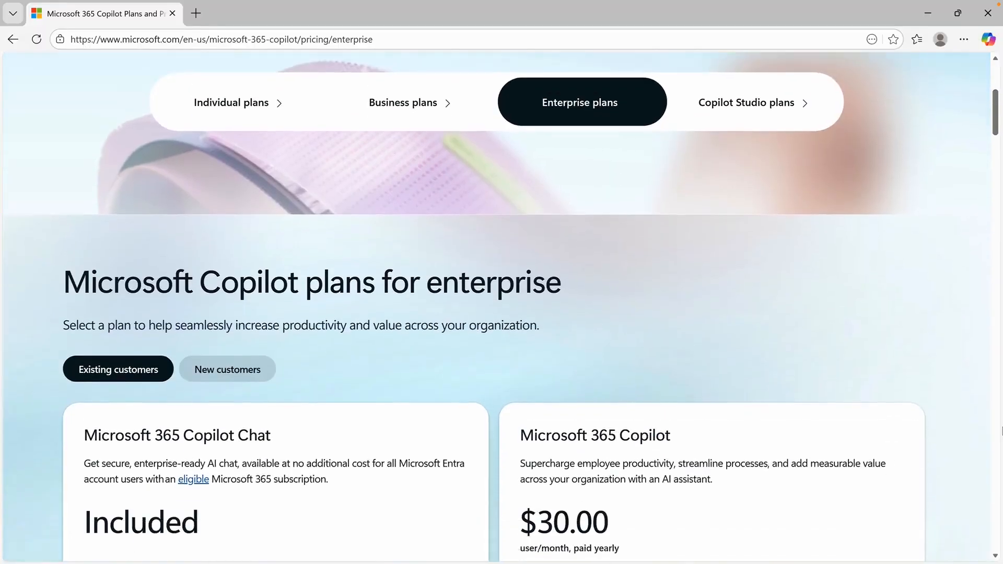
{"action": "scroll", "coordinate": [1001, 430], "scroll_direction": "down", "scroll_amount": 1}
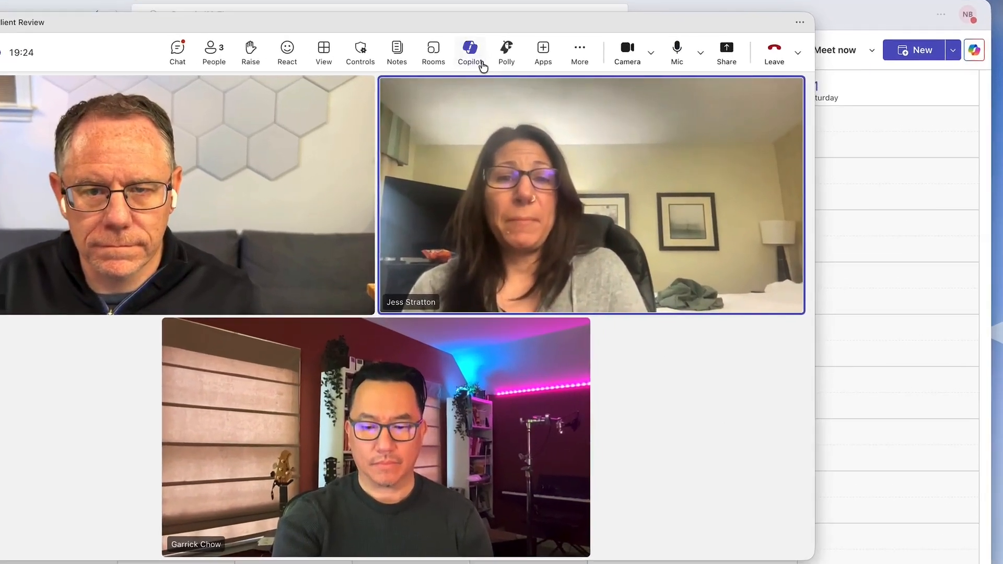
Ask Copilot in the Client Review meeting about any challenges the two other participants have had with their clients.
{"action": "left_click", "coordinate": [480, 61]}
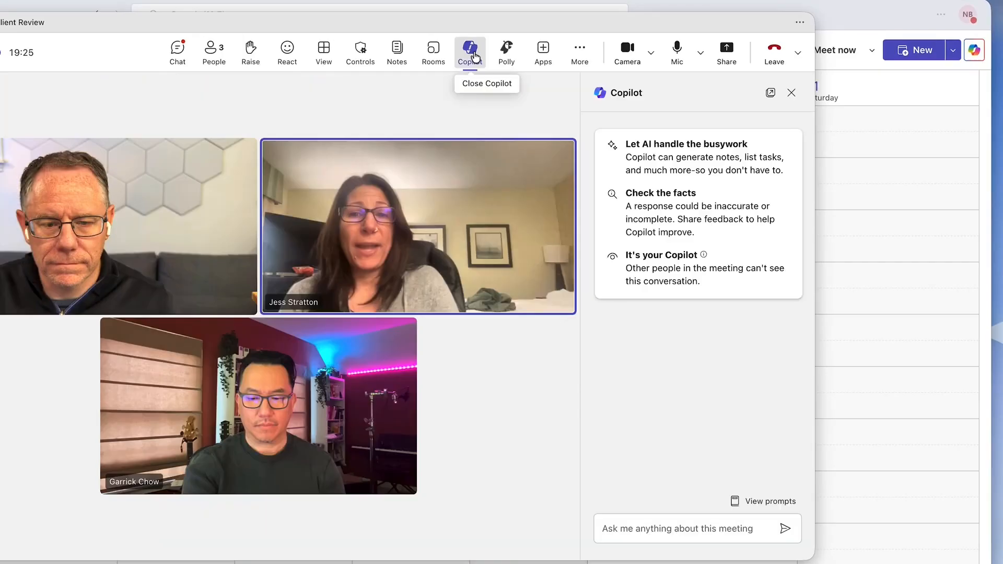
{"action": "type", "text": "T"}
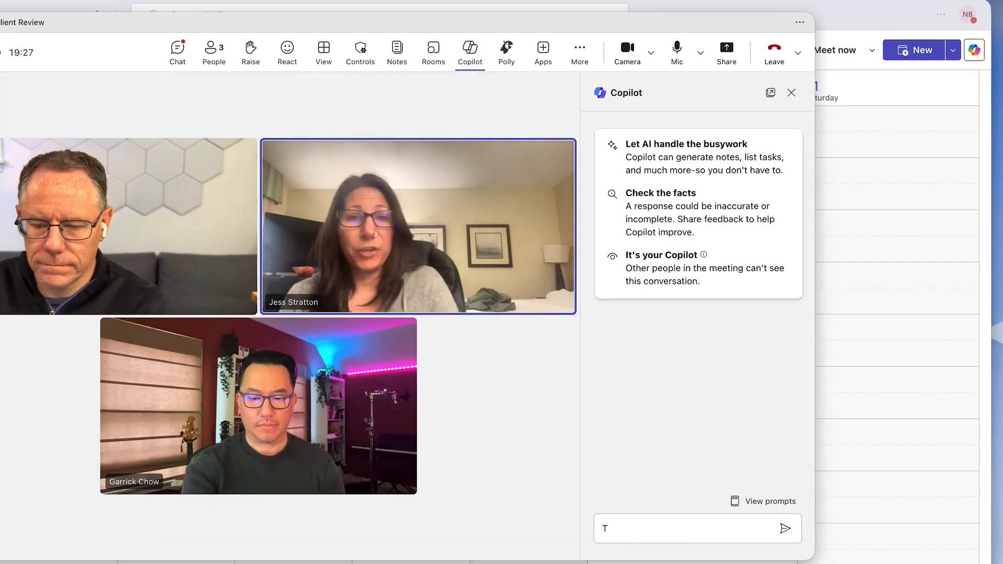
{"action": "type", "text": "ell me about any challenges Garrick and Jess have had with their clients."}
{"action": "key", "text": "Return"}
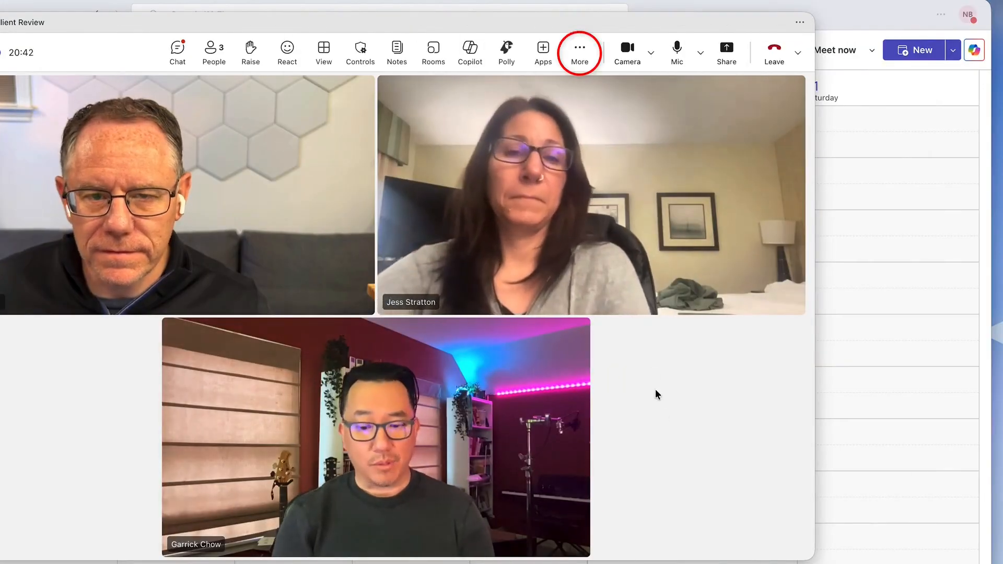
Turn on Facilitator for the Client Review meeting.
{"action": "left_click", "coordinate": [584, 48]}
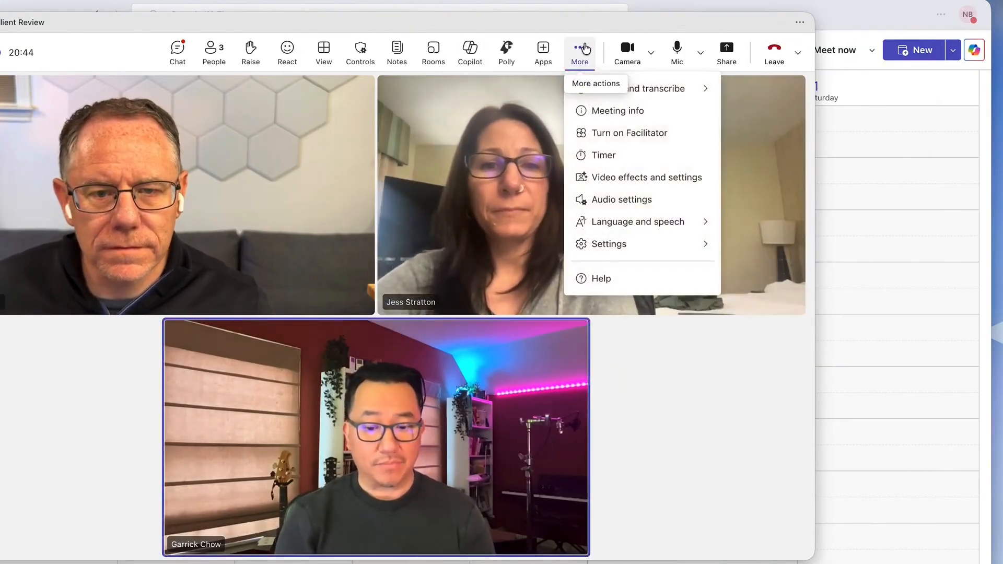
{"action": "left_click", "coordinate": [696, 138]}
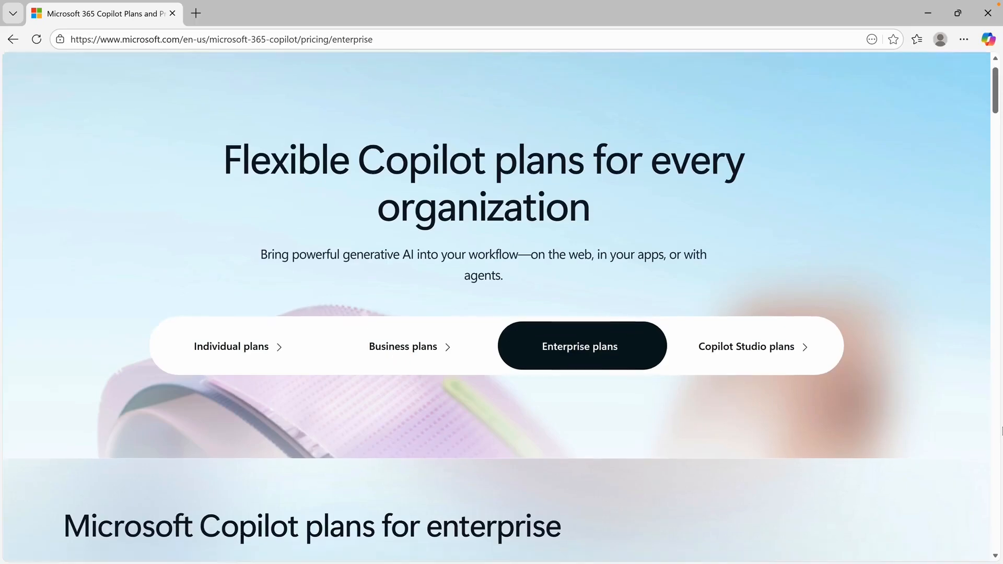
Switch to the browser and read the plan details and prices for enterprise customers on the Microsoft Copilot pricing page.
{"action": "scroll", "coordinate": [502, 314], "scroll_direction": "down", "scroll_amount": 7}
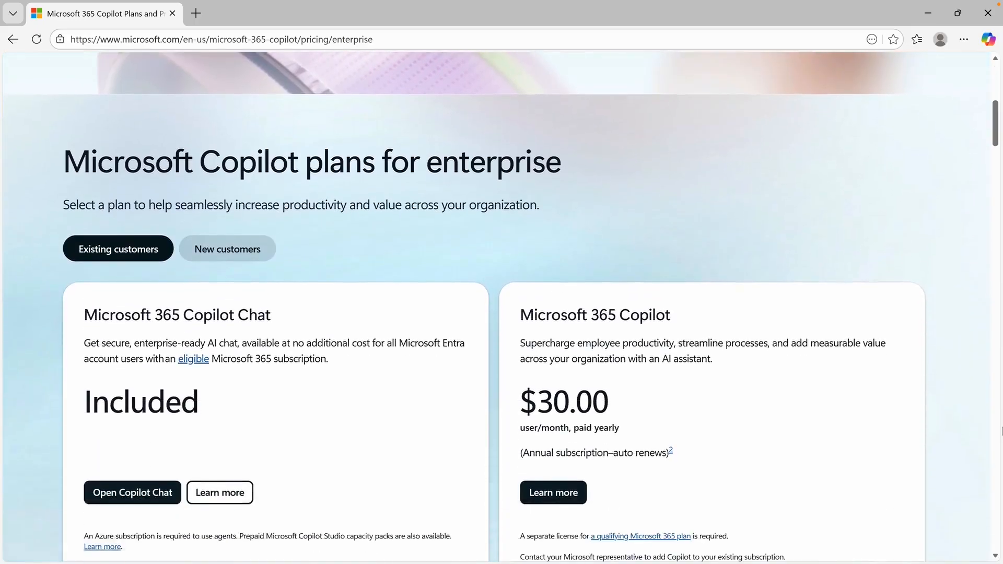
{"action": "scroll", "coordinate": [502, 313], "scroll_direction": "down", "scroll_amount": 4}
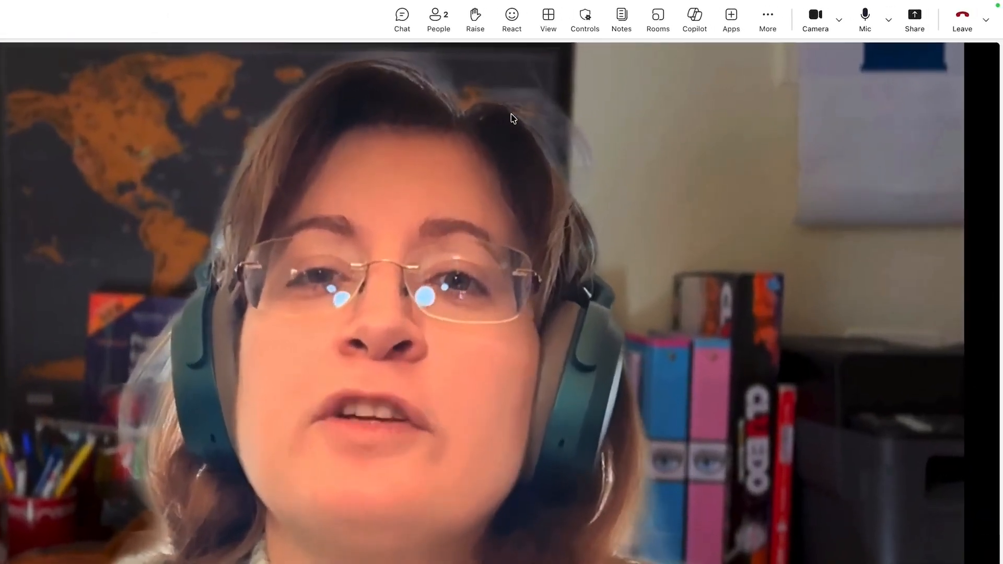
Turn on Interpreter for yourself in the current meeting.
{"action": "left_click", "coordinate": [767, 20]}
{"action": "mouse_move", "coordinate": [815, 190]}
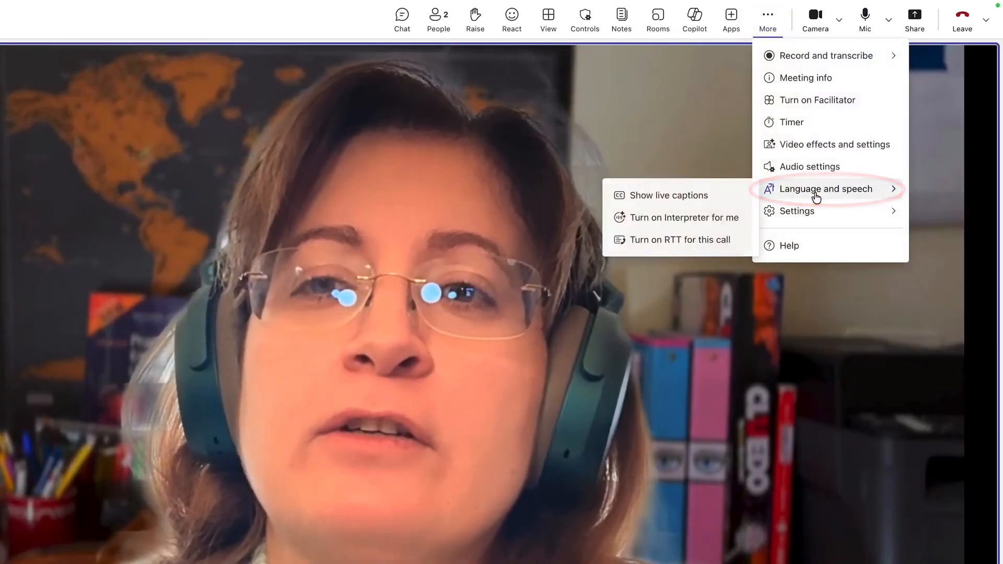
{"action": "left_click", "coordinate": [727, 221]}
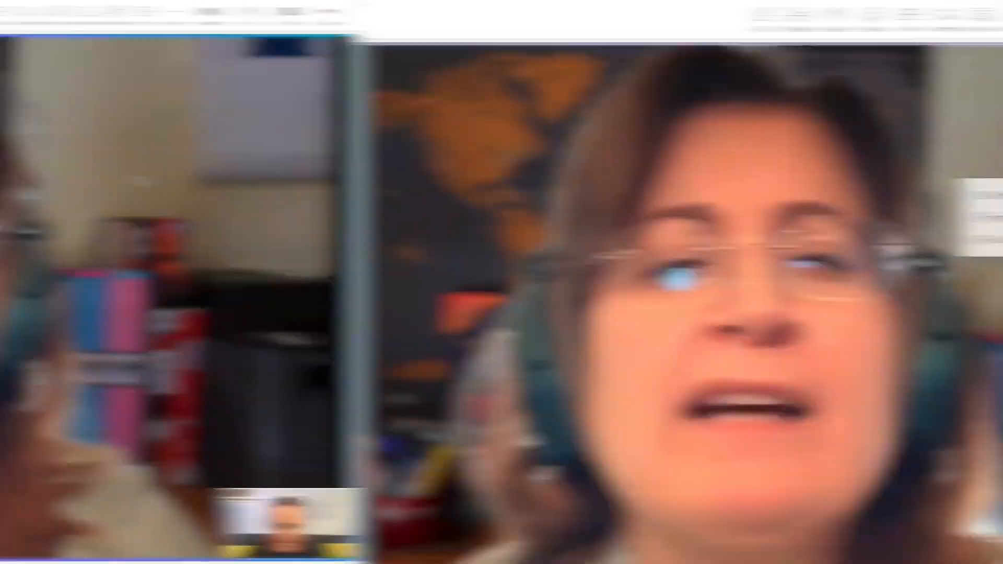
Open the Interpreter settings for the current meeting.
{"action": "left_click", "coordinate": [814, 15]}
{"action": "mouse_move", "coordinate": [847, 152]}
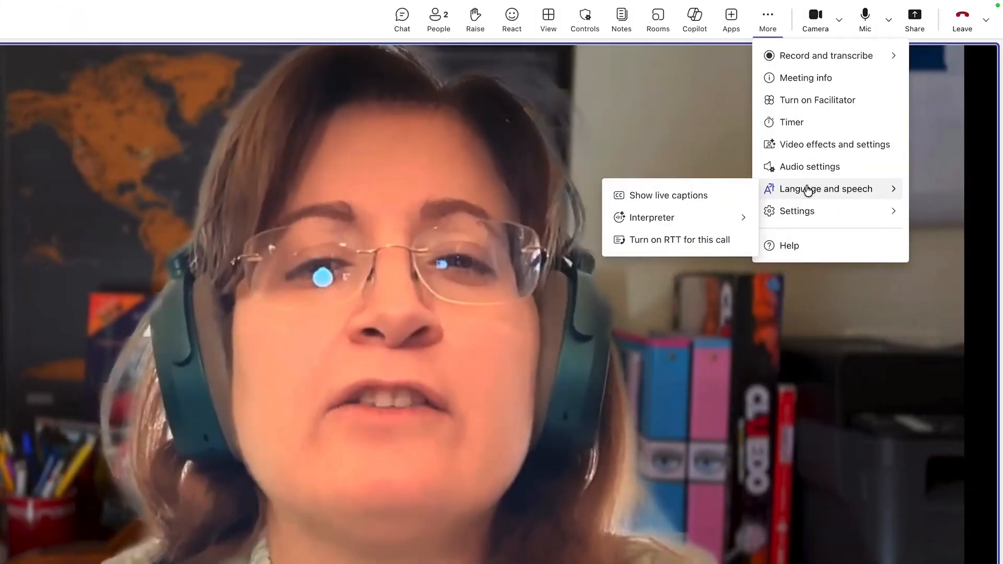
{"action": "mouse_move", "coordinate": [716, 222]}
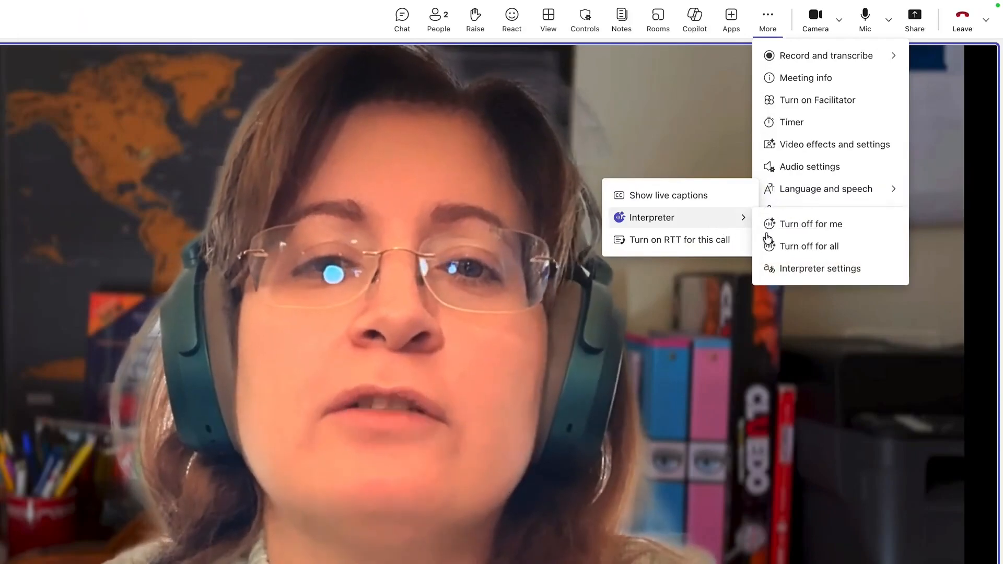
{"action": "left_click", "coordinate": [776, 267]}
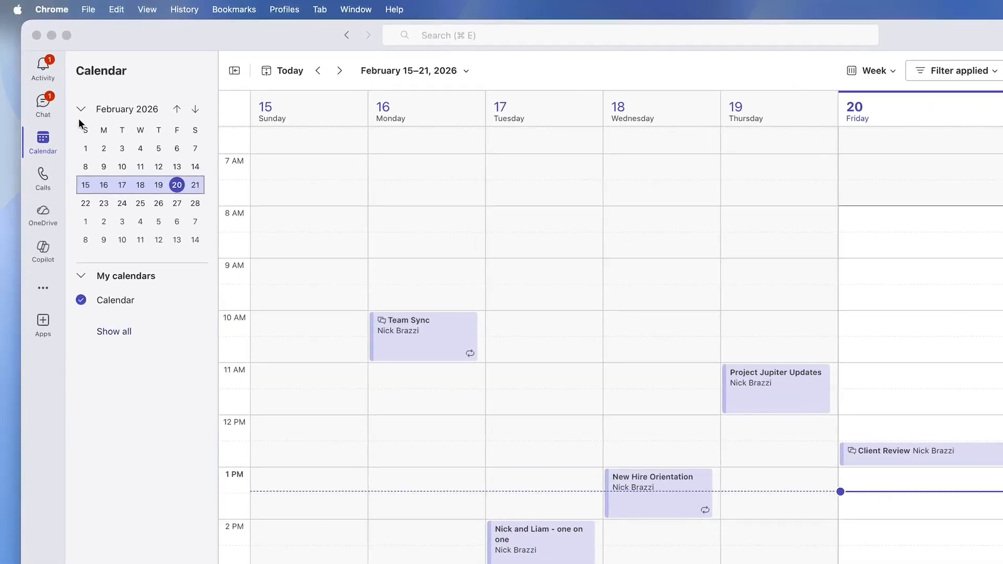
View the recap from the Client Review meeting chat with Copilot open beside it, and close the recap window.
{"action": "left_click", "coordinate": [33, 99]}
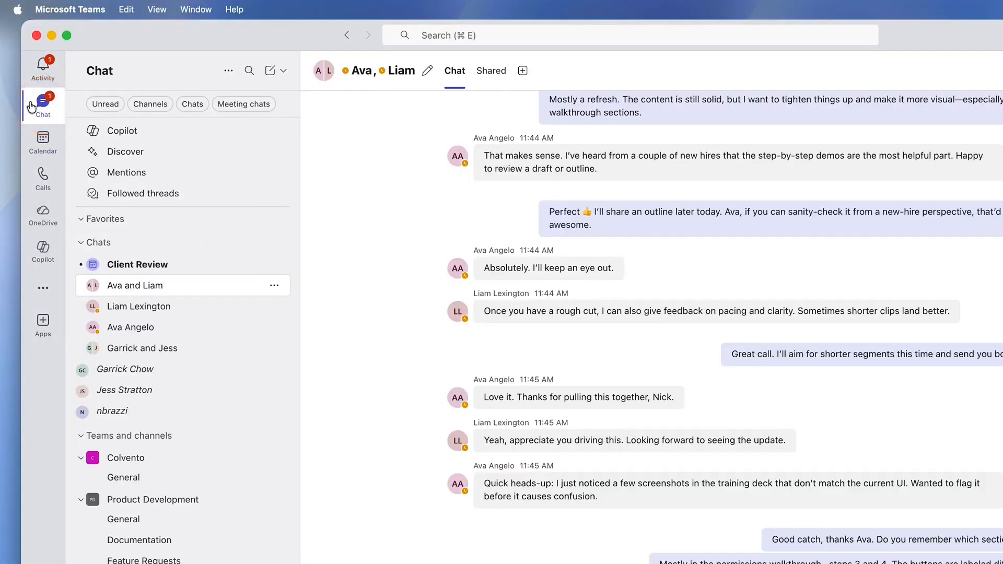
{"action": "left_click", "coordinate": [192, 267]}
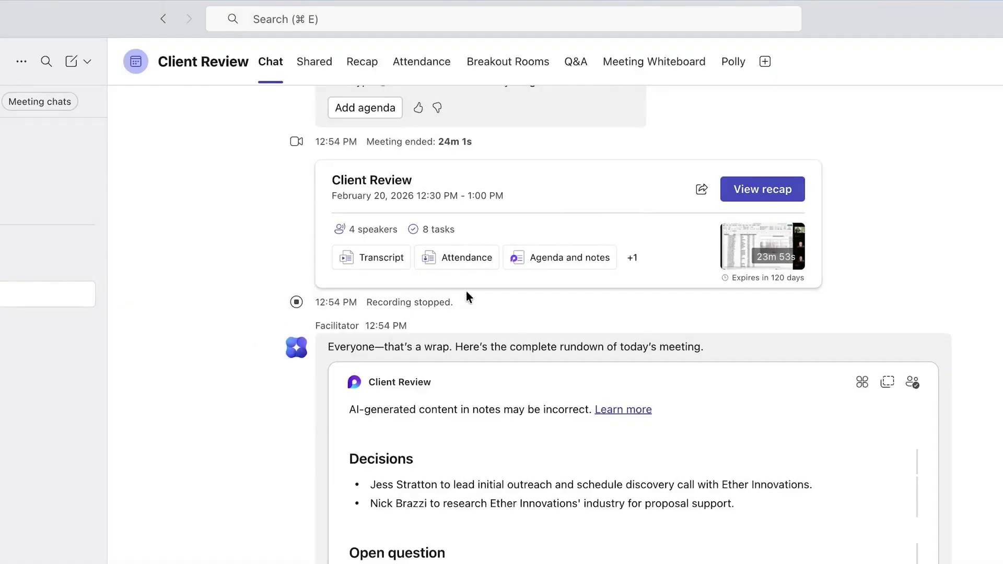
{"action": "left_click", "coordinate": [758, 193]}
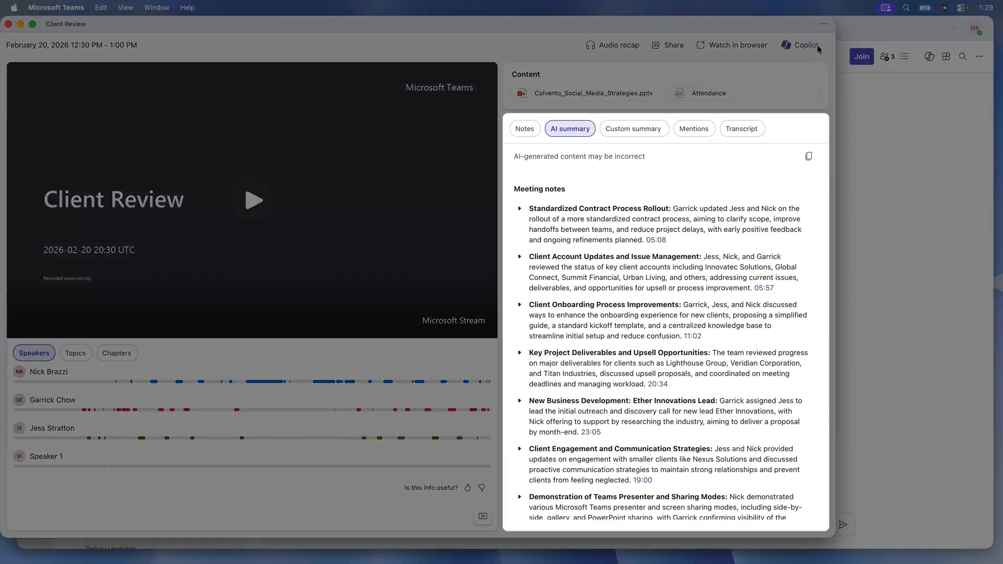
{"action": "left_click", "coordinate": [815, 45]}
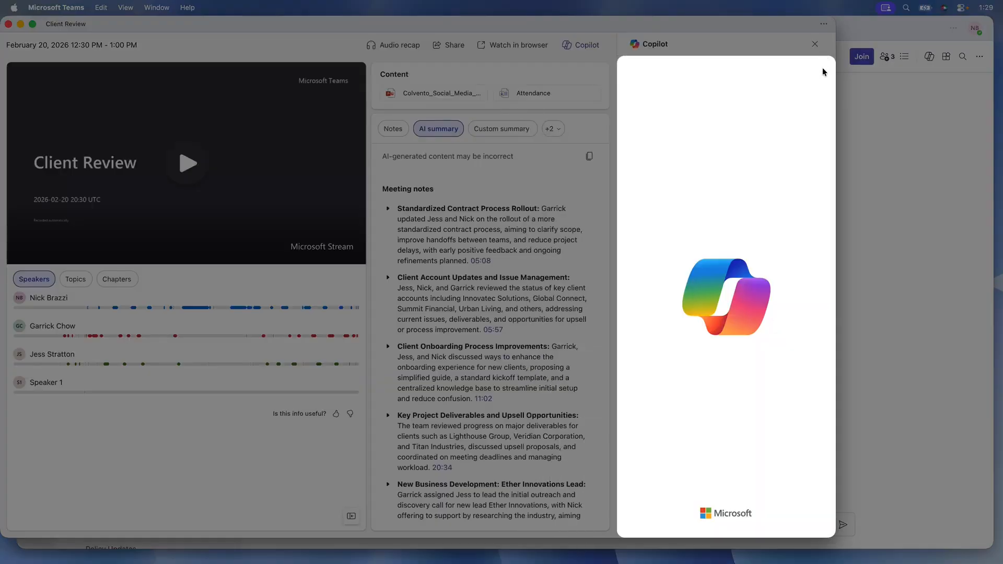
{"action": "left_click", "coordinate": [8, 24]}
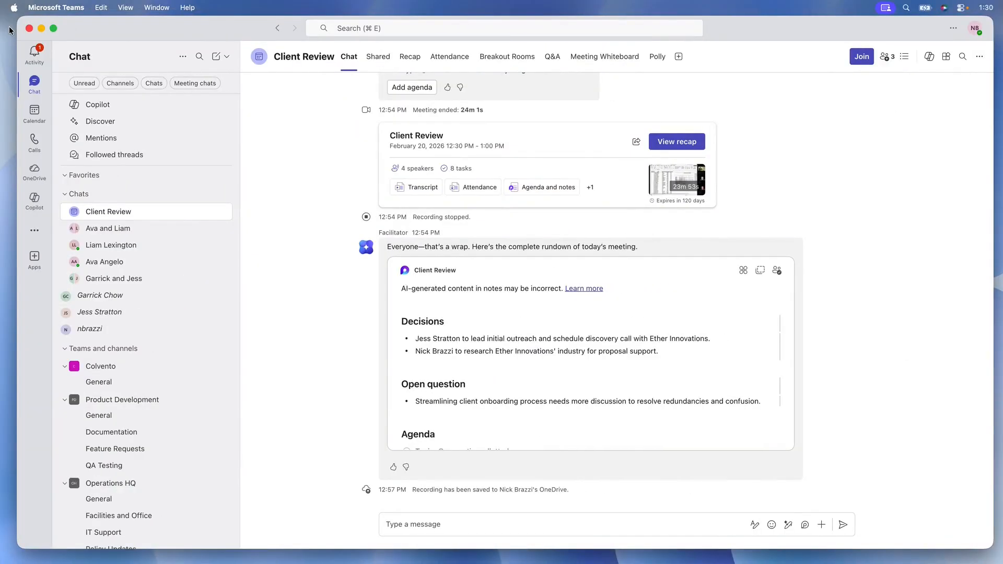
Open the Client Review meeting recap from its Friday, February 20 calendar event.
{"action": "left_click", "coordinate": [34, 110]}
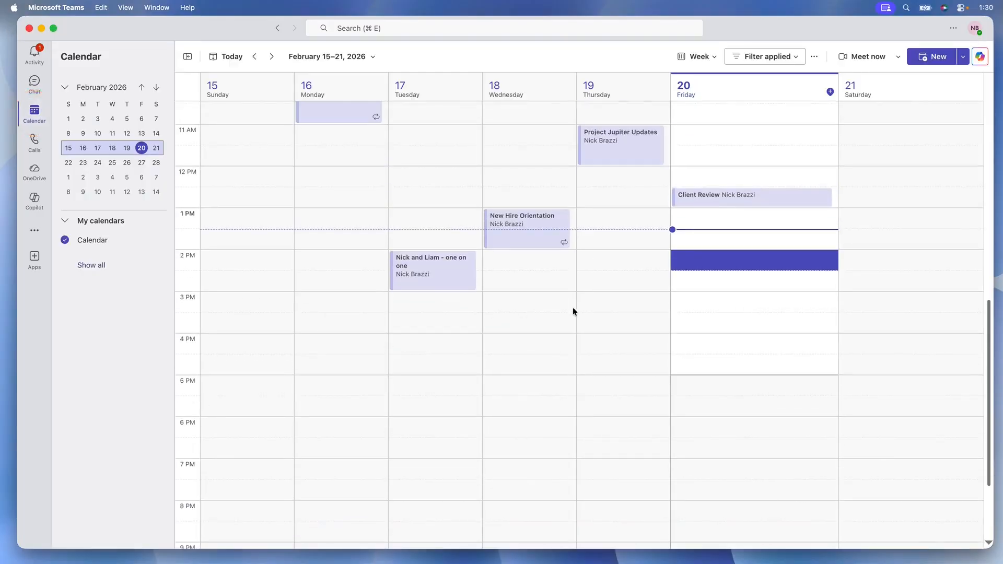
{"action": "left_click", "coordinate": [688, 283]}
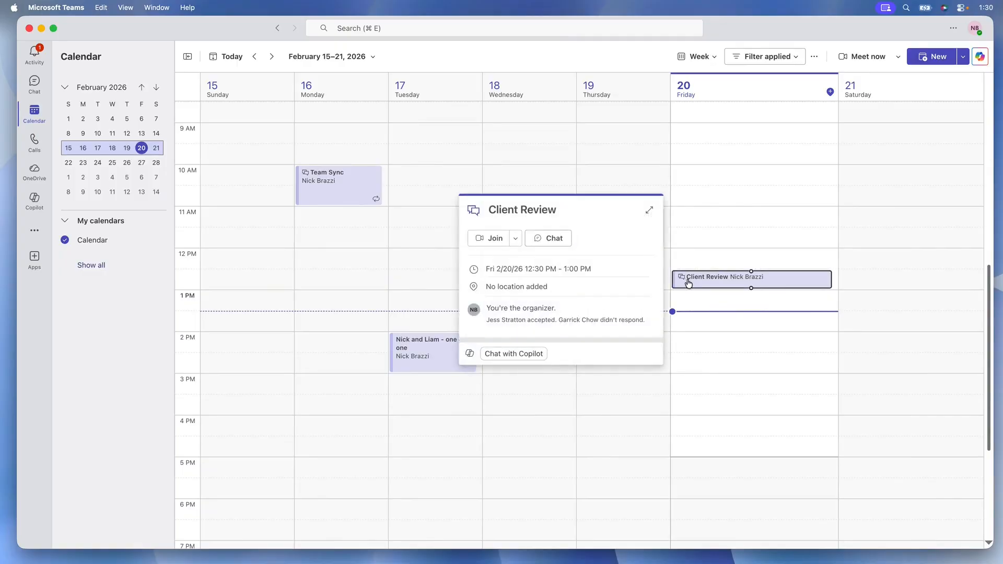
{"action": "left_click", "coordinate": [527, 353]}
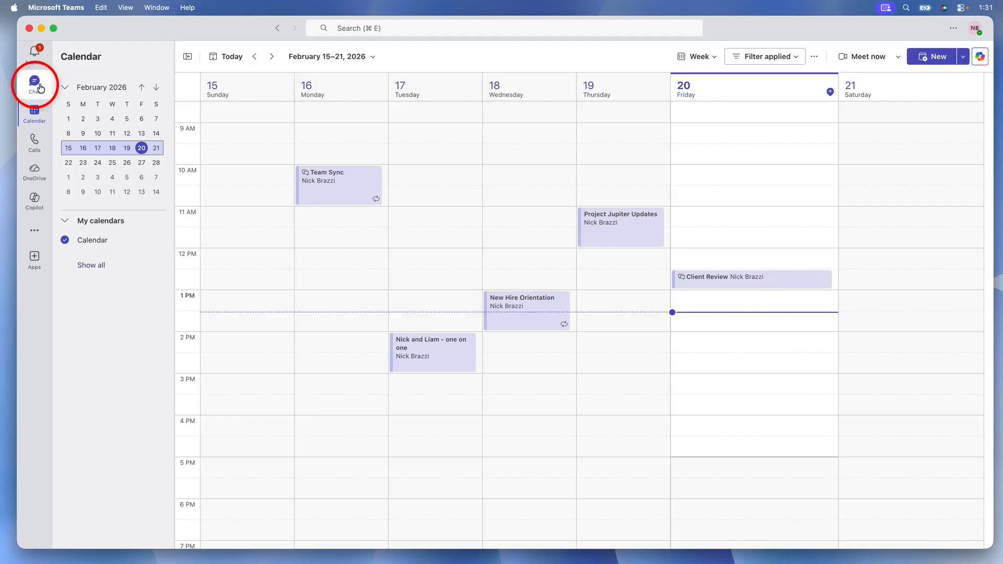
View the attendance information from the Client Review meeting chat.
{"action": "left_click", "coordinate": [41, 88]}
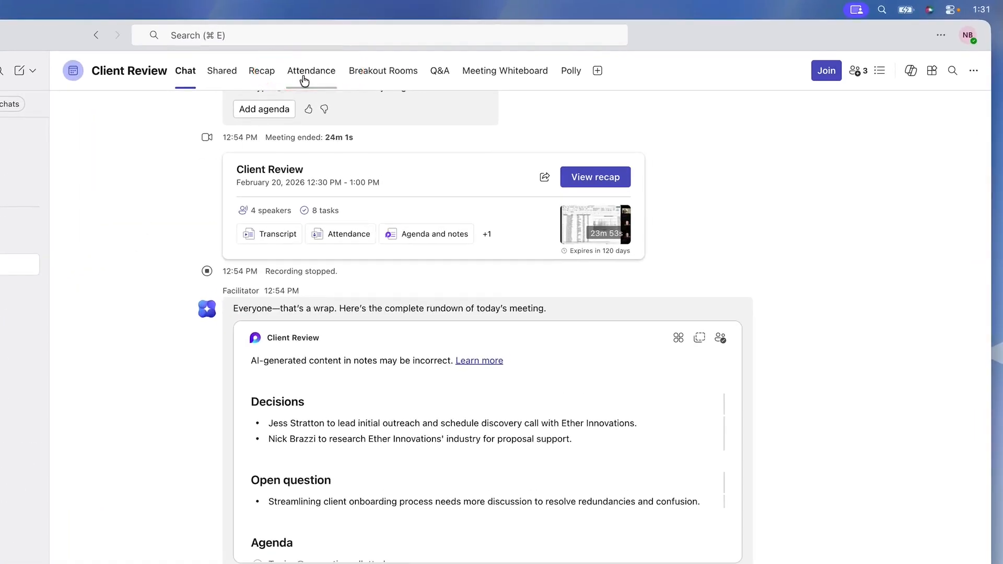
{"action": "left_click", "coordinate": [304, 78]}
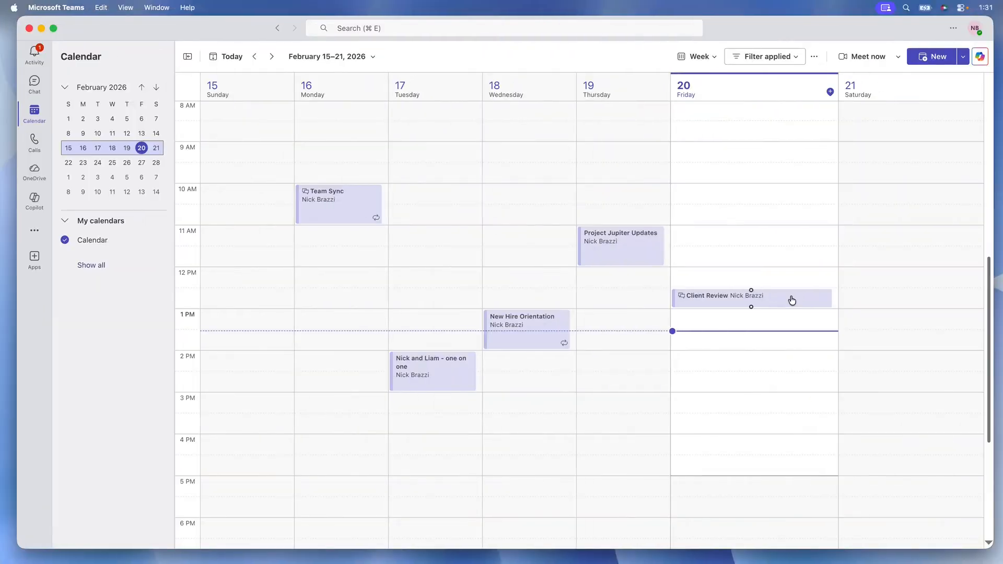
Open the attendance report through the recap of the Client Review calendar event.
{"action": "left_click", "coordinate": [773, 298]}
{"action": "left_click", "coordinate": [534, 365]}
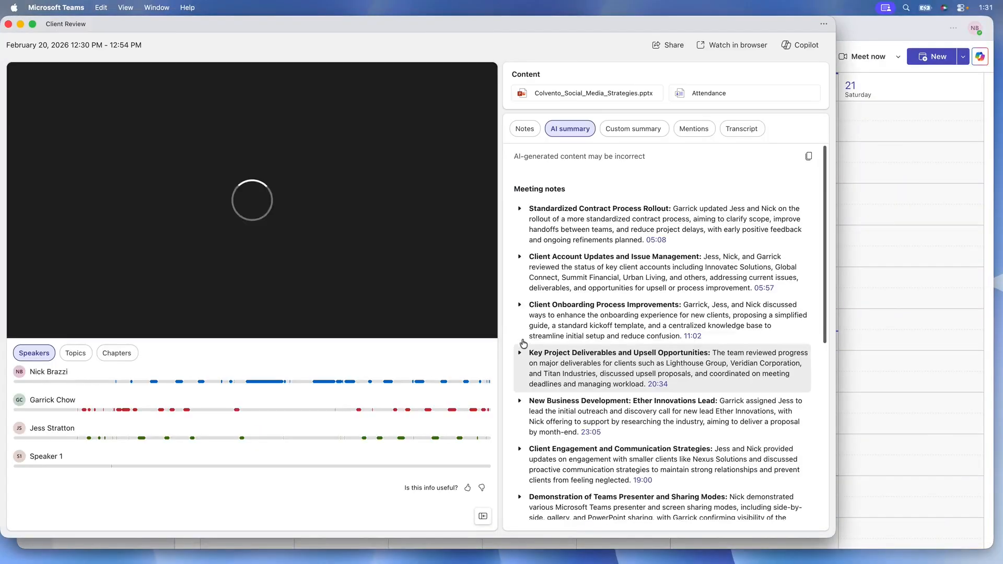
{"action": "left_click", "coordinate": [763, 93]}
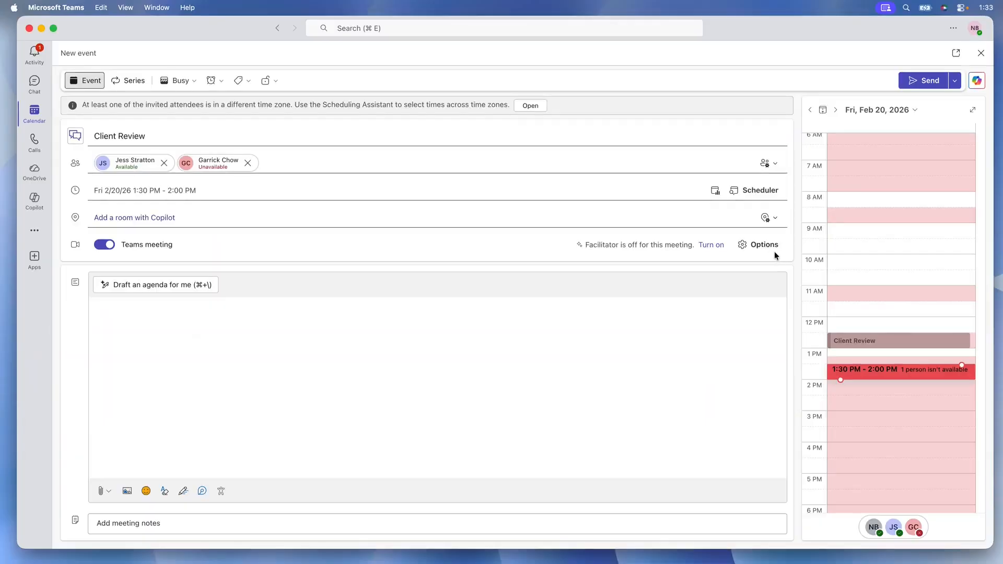
Turn off Allow attendance report in the participation options of the new Client Review event.
{"action": "left_click", "coordinate": [770, 249]}
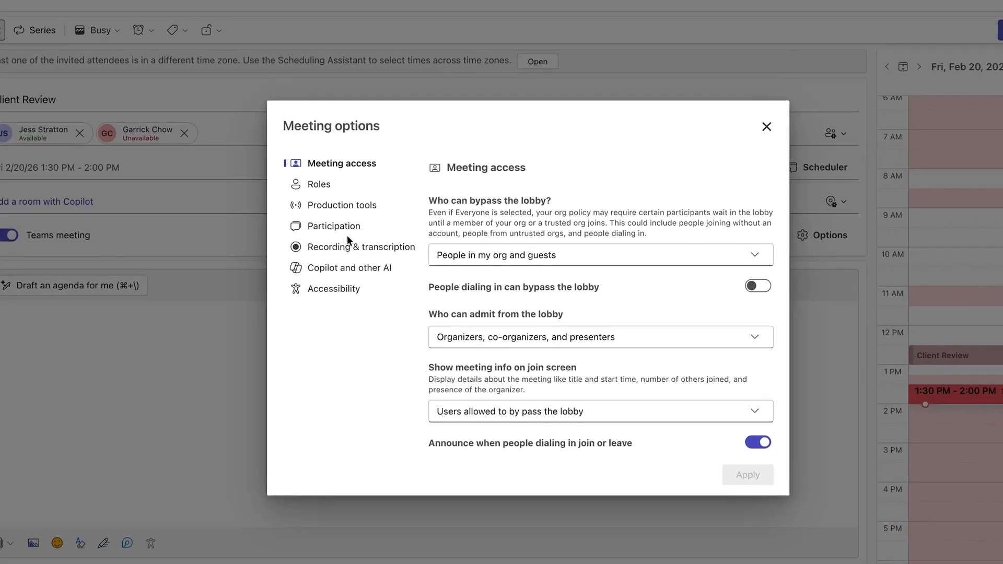
{"action": "left_click", "coordinate": [348, 230]}
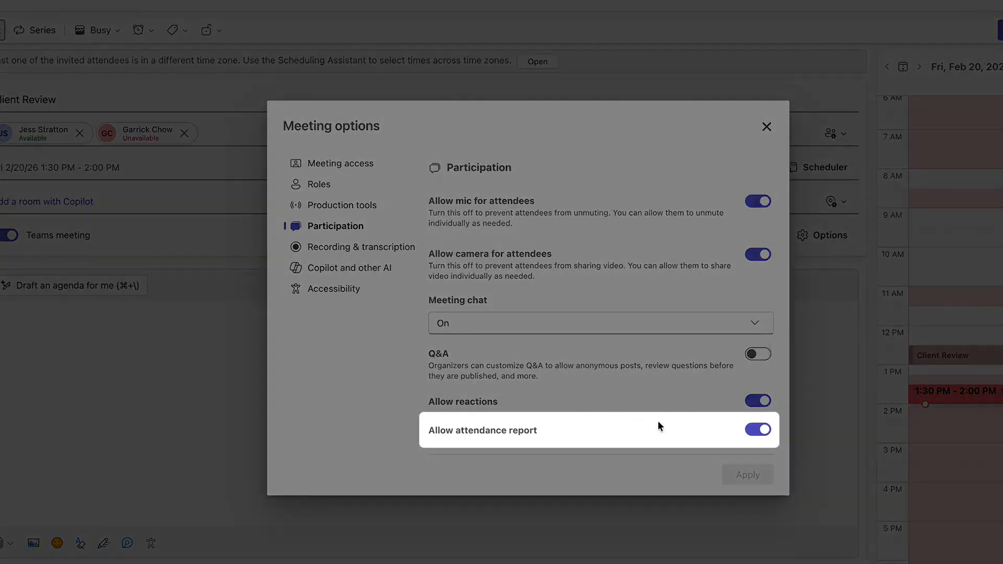
{"action": "left_click", "coordinate": [761, 433]}
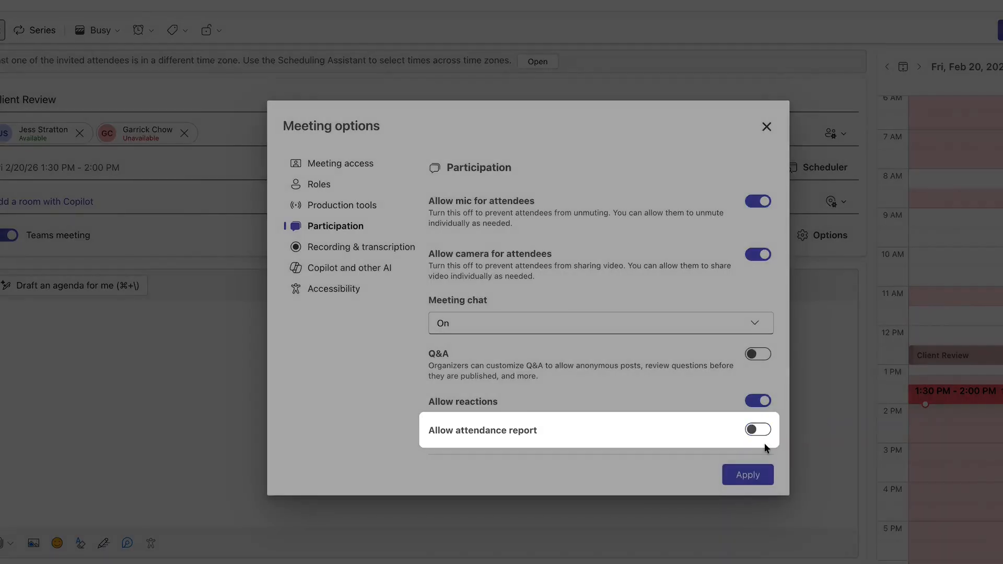